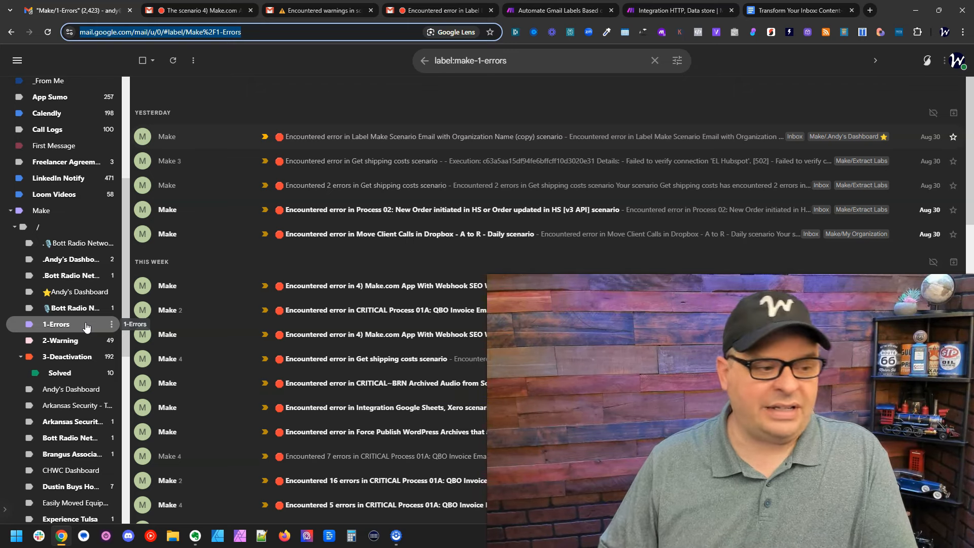
- Review the three Make notification emails about a stopped scenario, scenario warnings and a scenario error
left_click(215, 30)
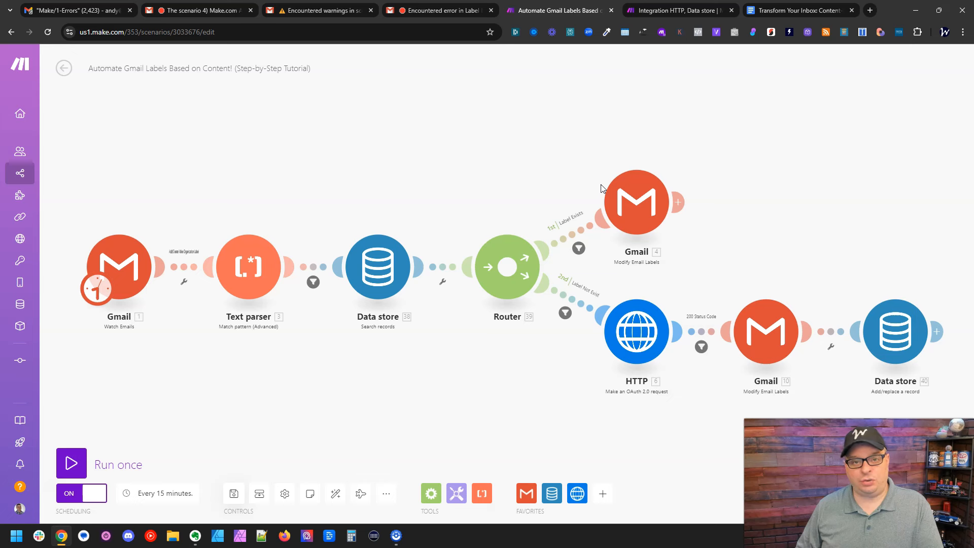
left_click(196, 61)
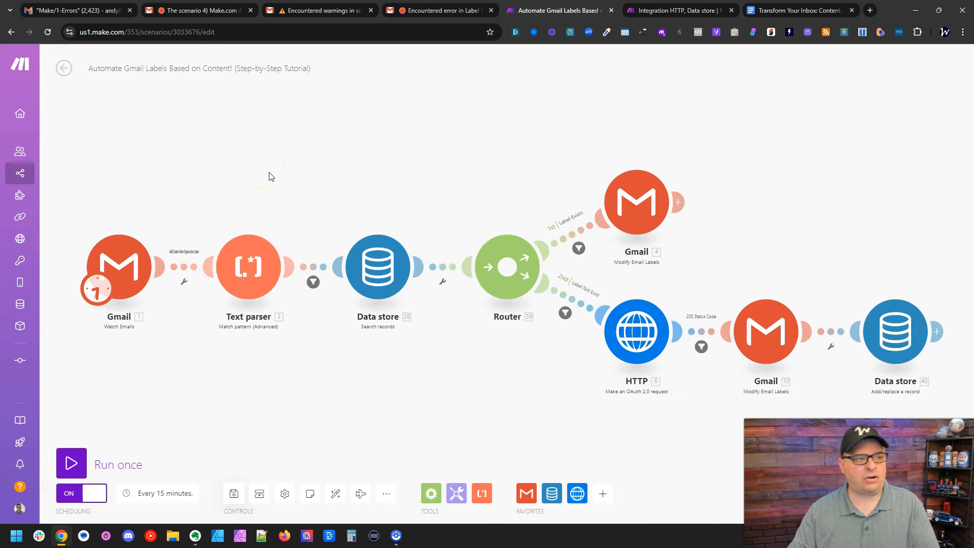
left_click(202, 10)
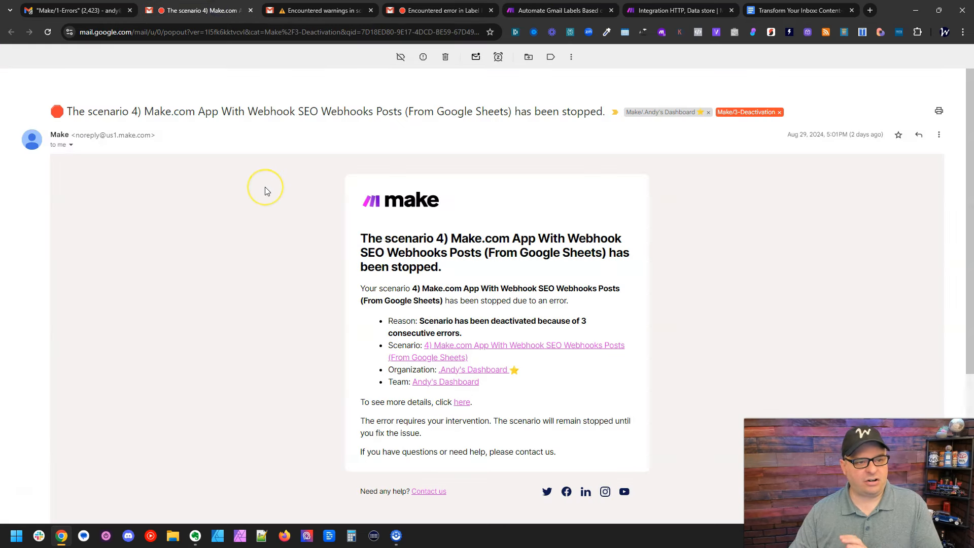
left_click(323, 10)
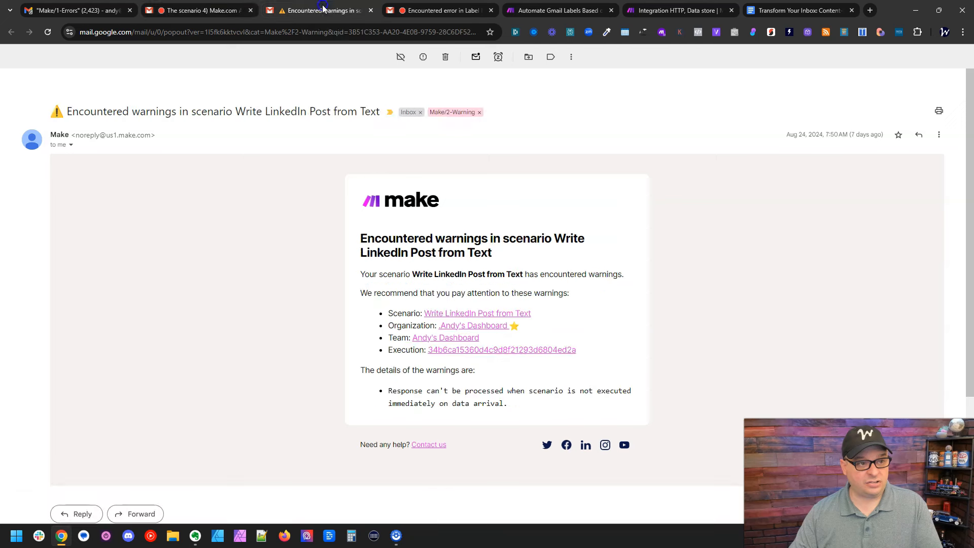
left_click(447, 10)
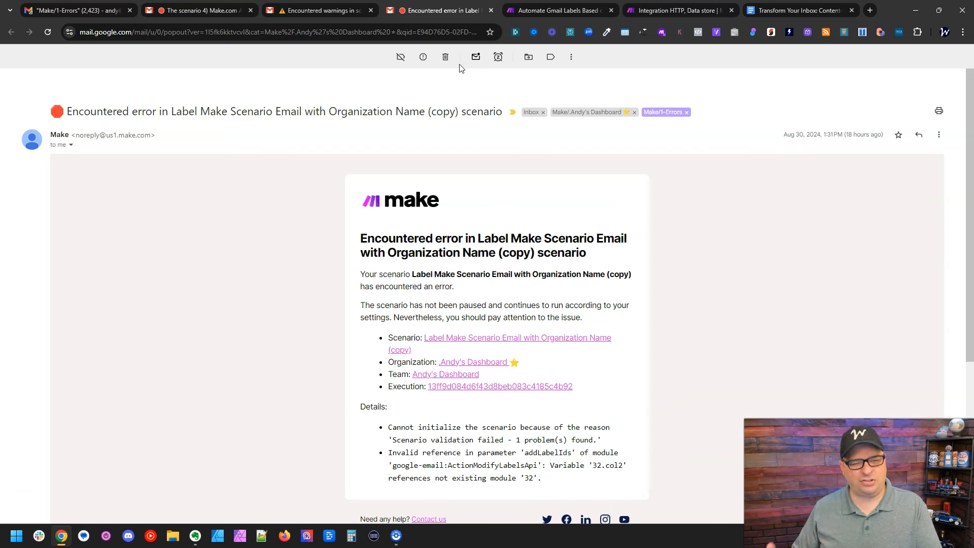
- Review the Gmail Watch Emails query in the labelling scenario and the scenario's schedule setting
key("ctrl+Tab")
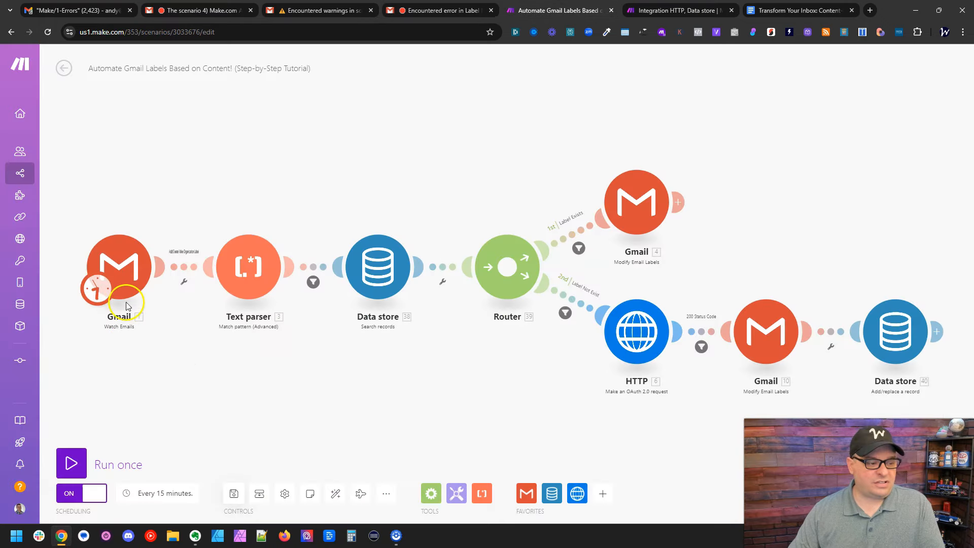
left_click(123, 270)
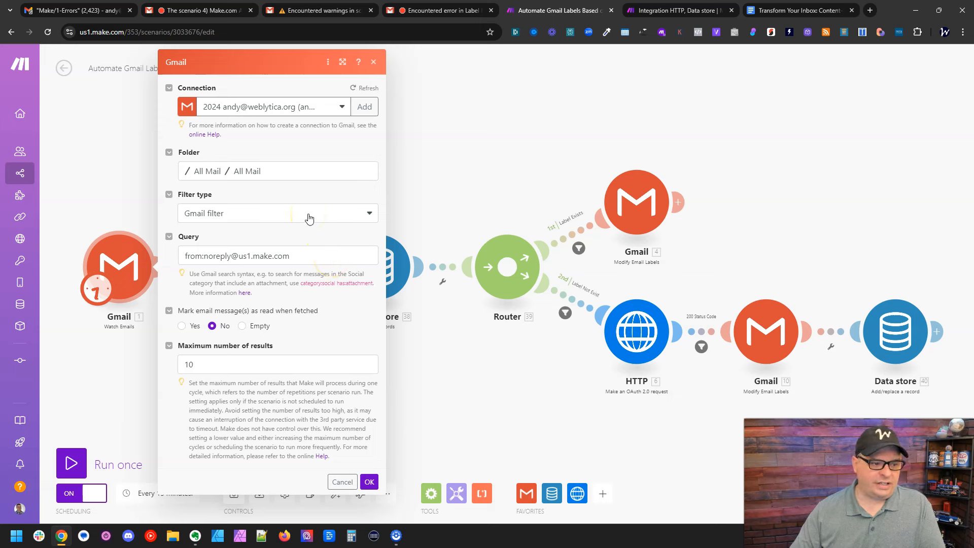
left_click_drag(307, 253, 187, 247)
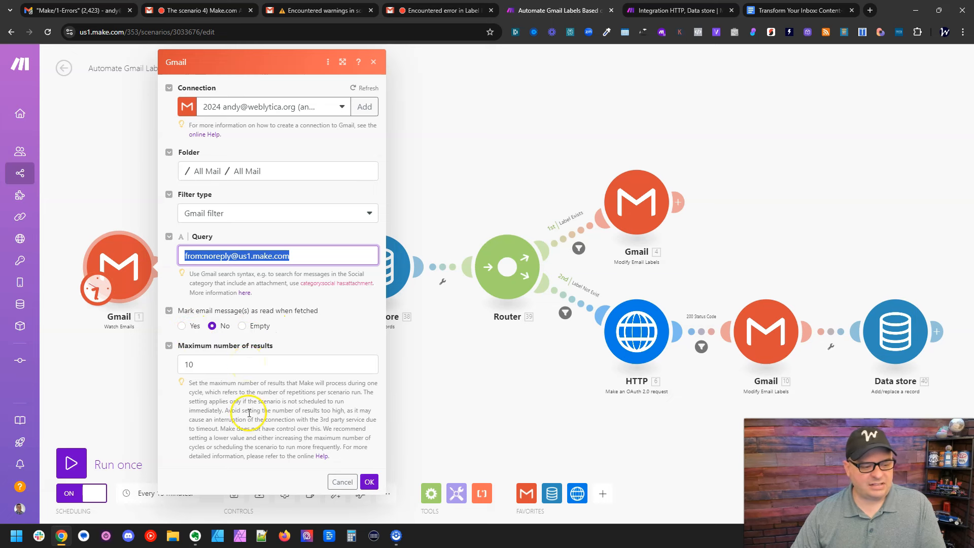
left_click(370, 480)
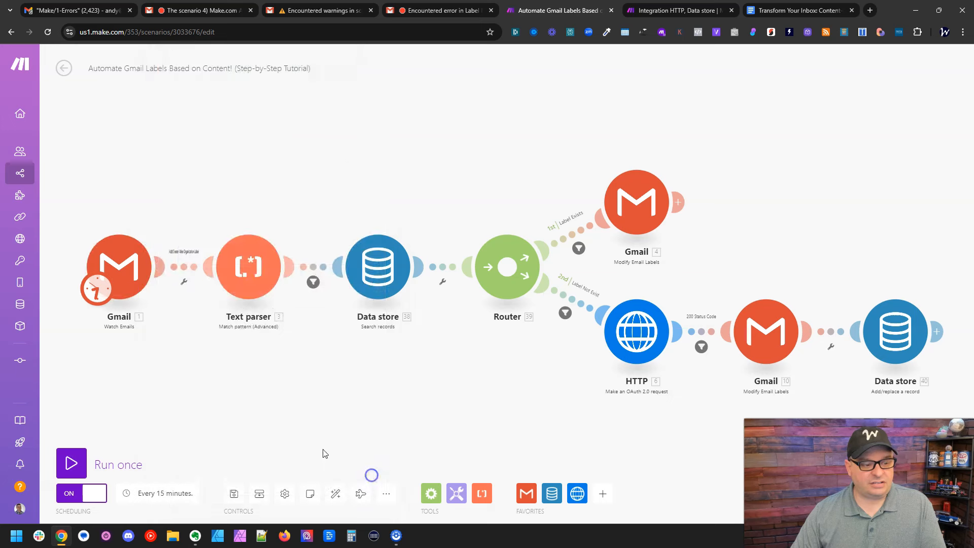
left_click(183, 492)
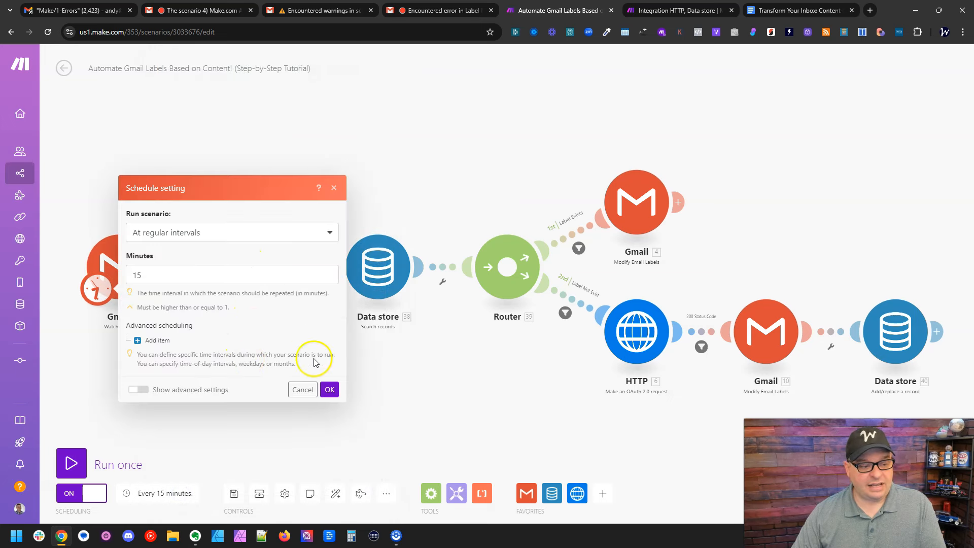
left_click(330, 390)
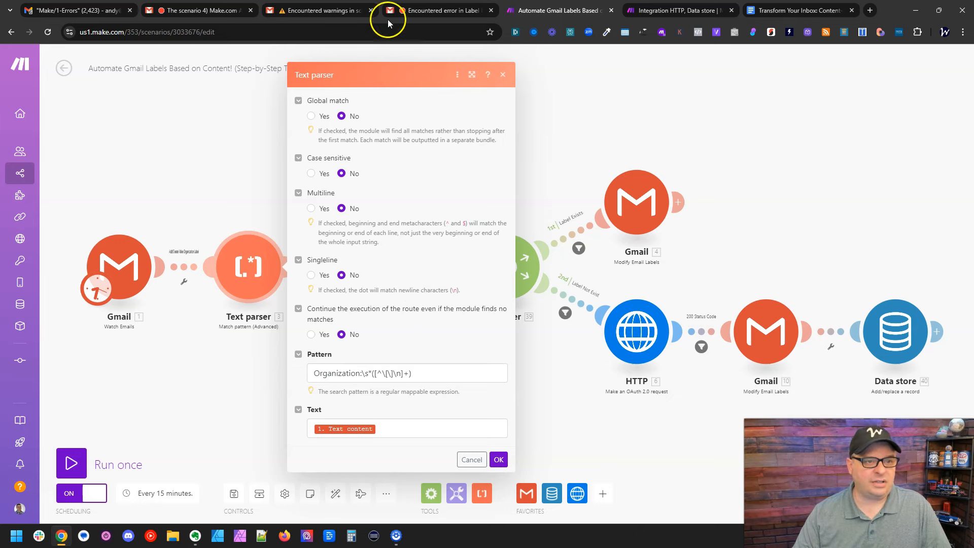
- Compare the Organization line in the error, warning and deactivation notification emails
left_click(407, 10)
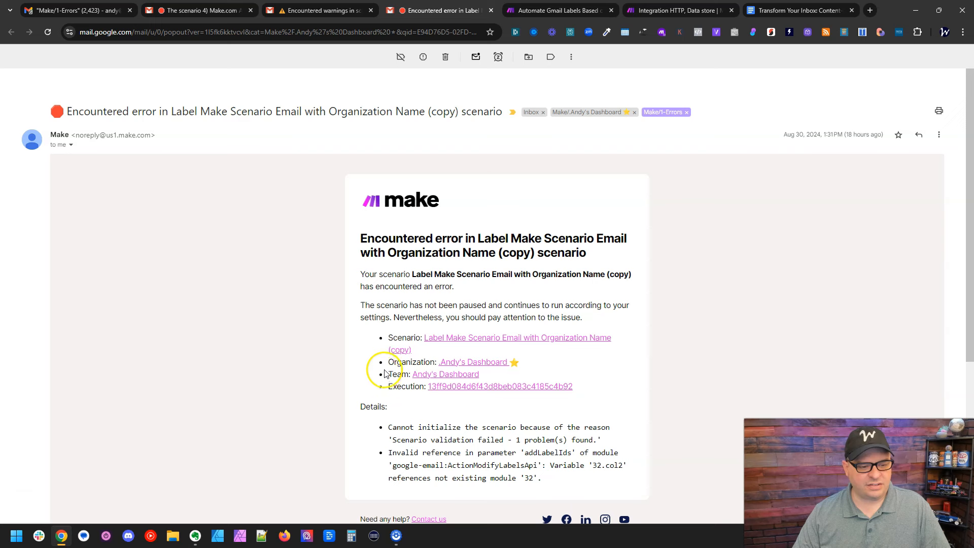
left_click_drag(391, 360, 517, 360)
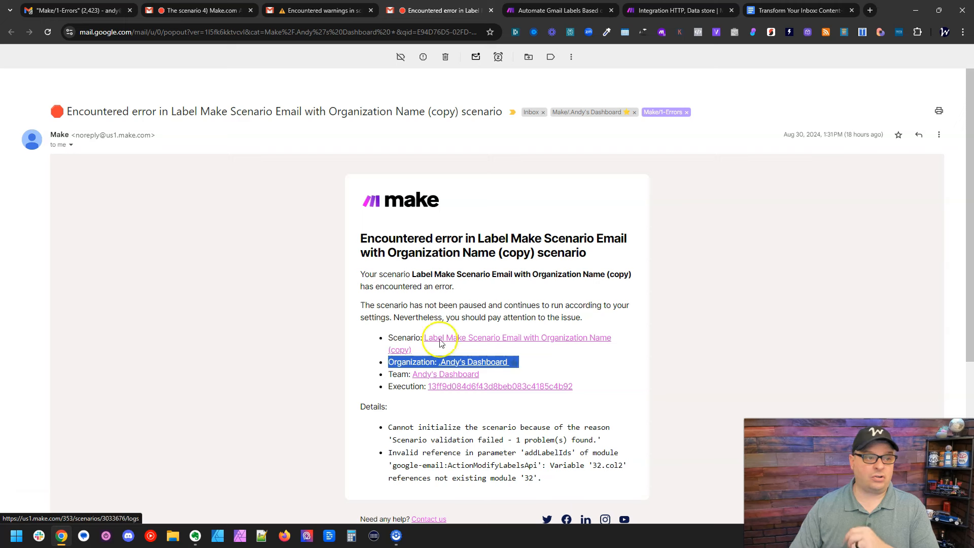
left_click(321, 11)
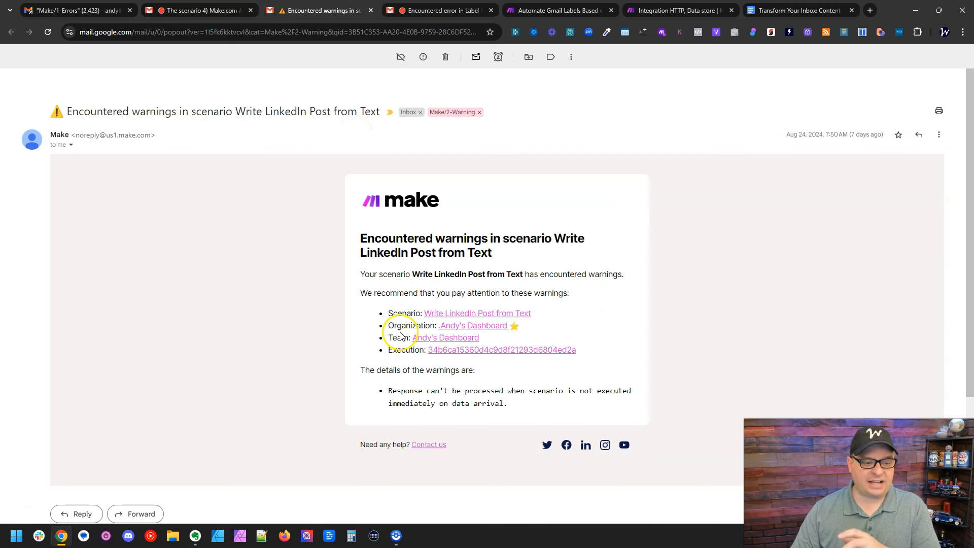
triple_click(399, 325)
left_click(203, 11)
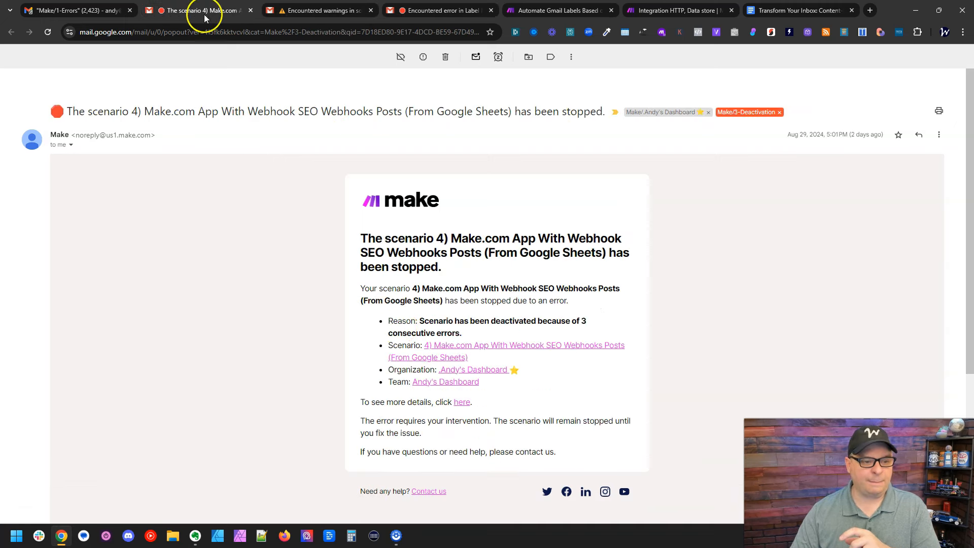
triple_click(404, 369)
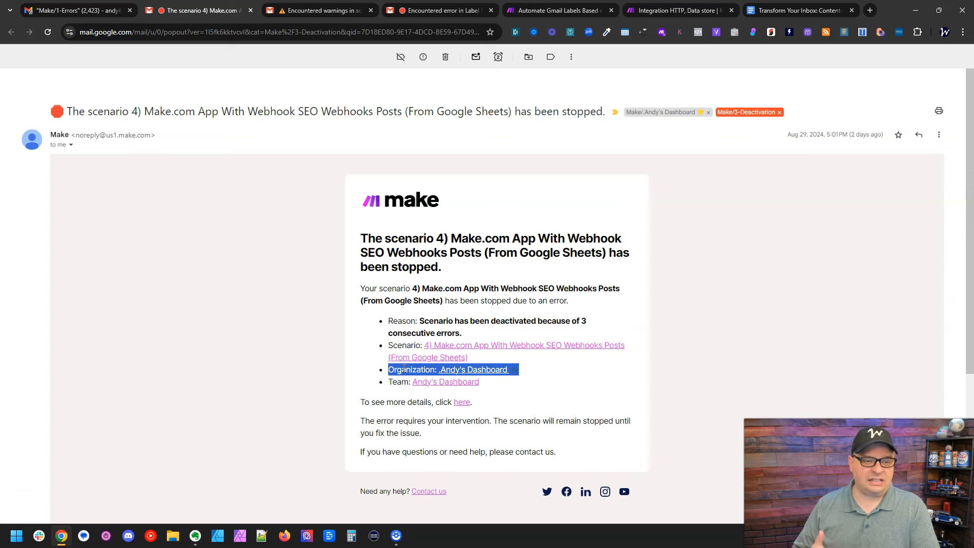
- Inspect the Text parser module's organization match pattern and its mapped source text in the labelling scenario
left_click(548, 11)
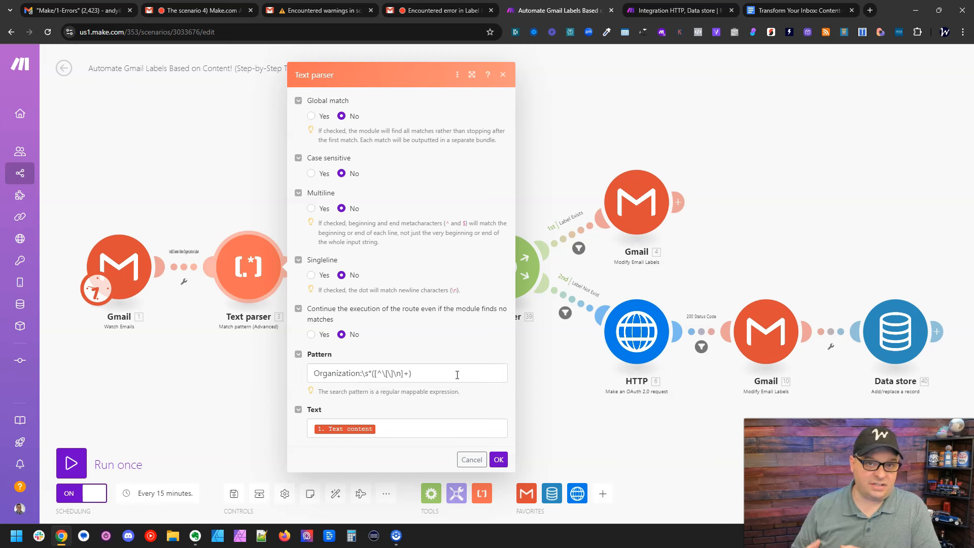
left_click(457, 374)
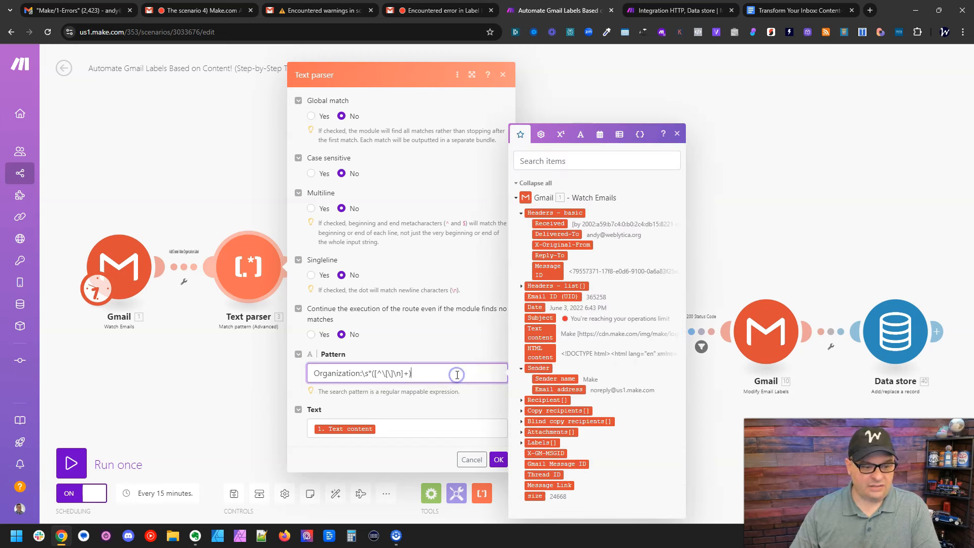
left_click_drag(432, 374, 319, 369)
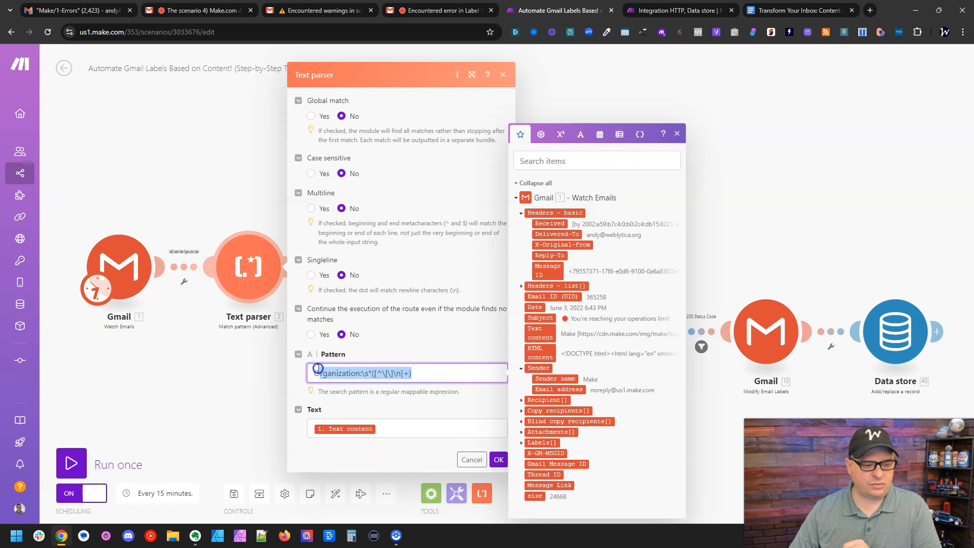
left_click(410, 350)
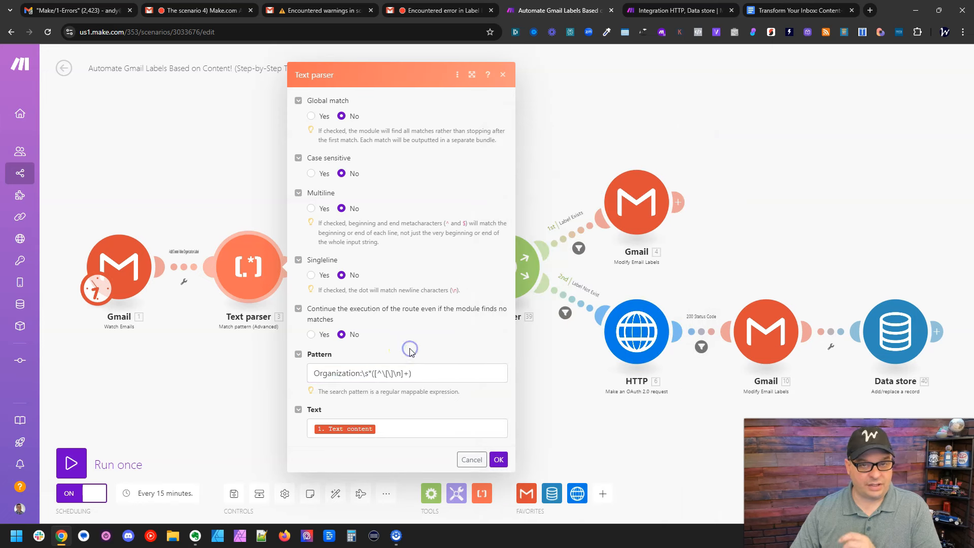
left_click(410, 388)
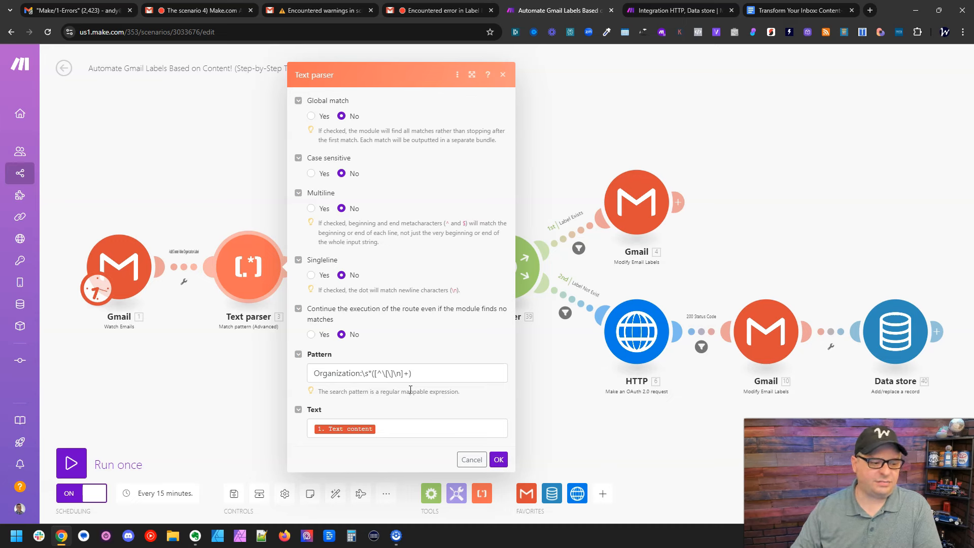
left_click(407, 429)
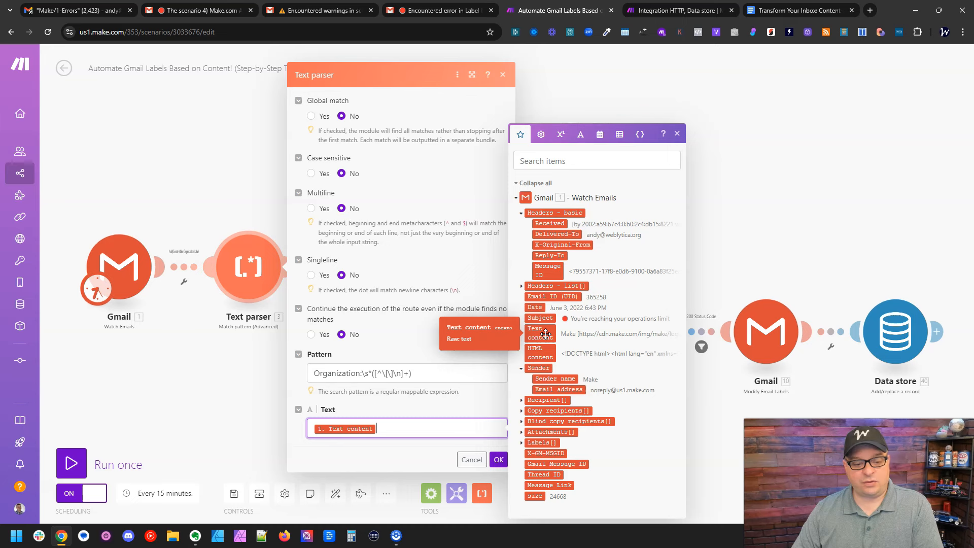
left_click(499, 460)
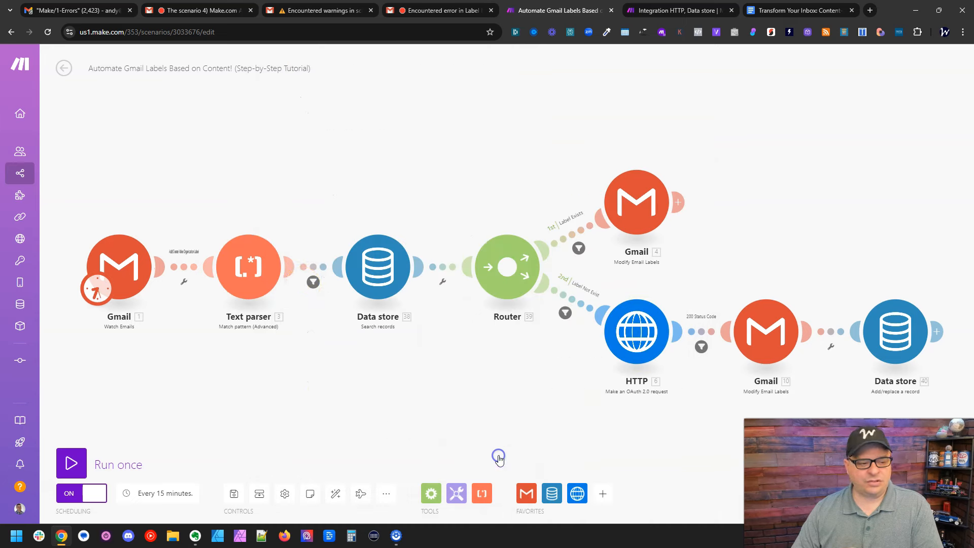
- Inspect the filter condition between the Text parser and the Data store search module
left_click(313, 282)
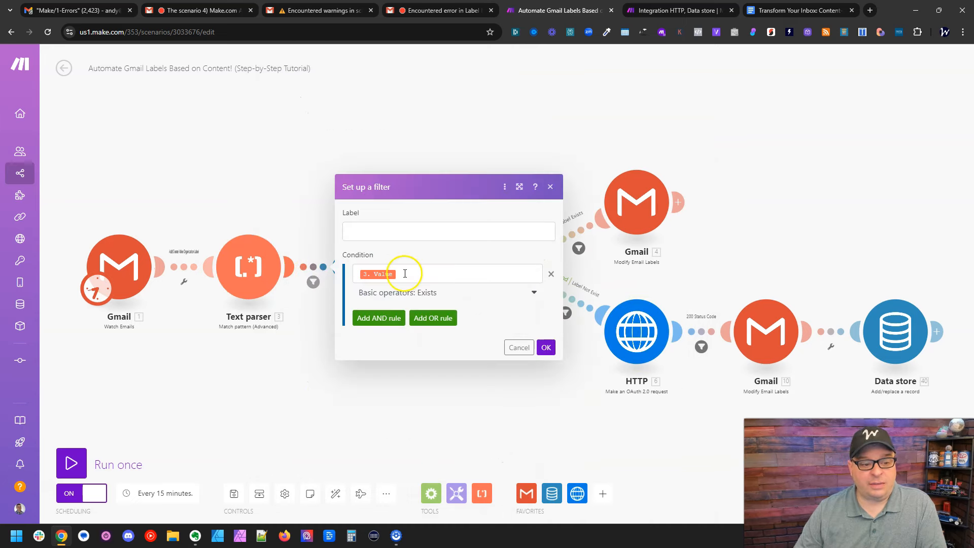
left_click(405, 273)
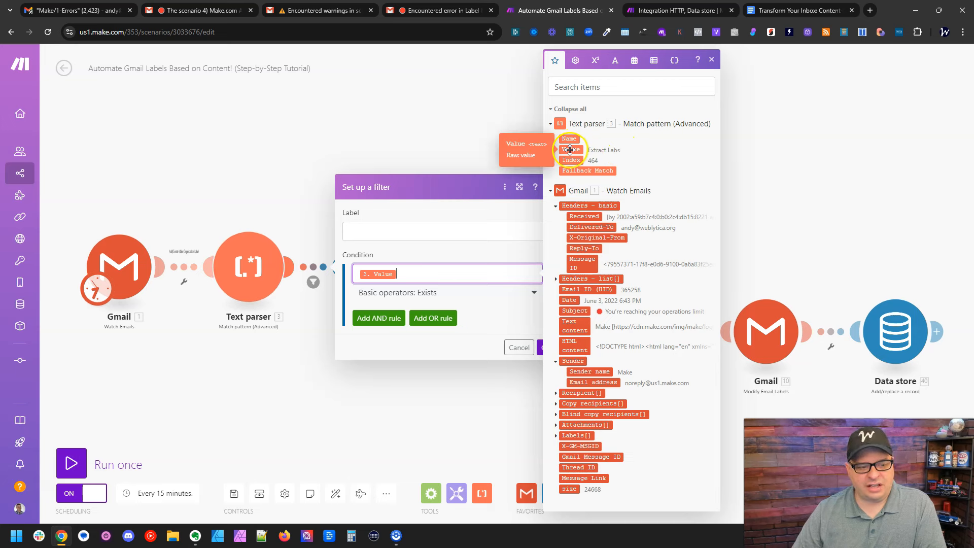
left_click(540, 347)
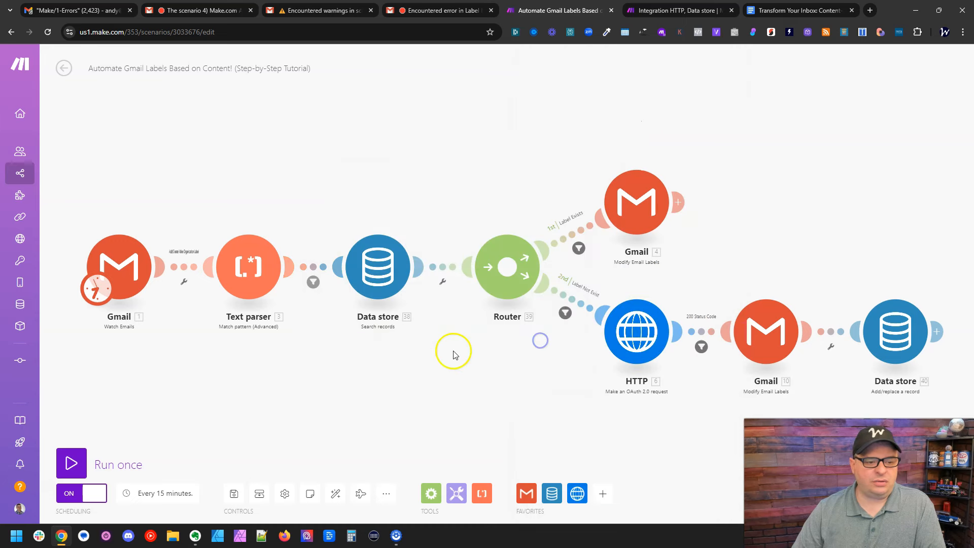
- Browse the Gmail Labels data store and look through its label names and label IDs
left_click(358, 263)
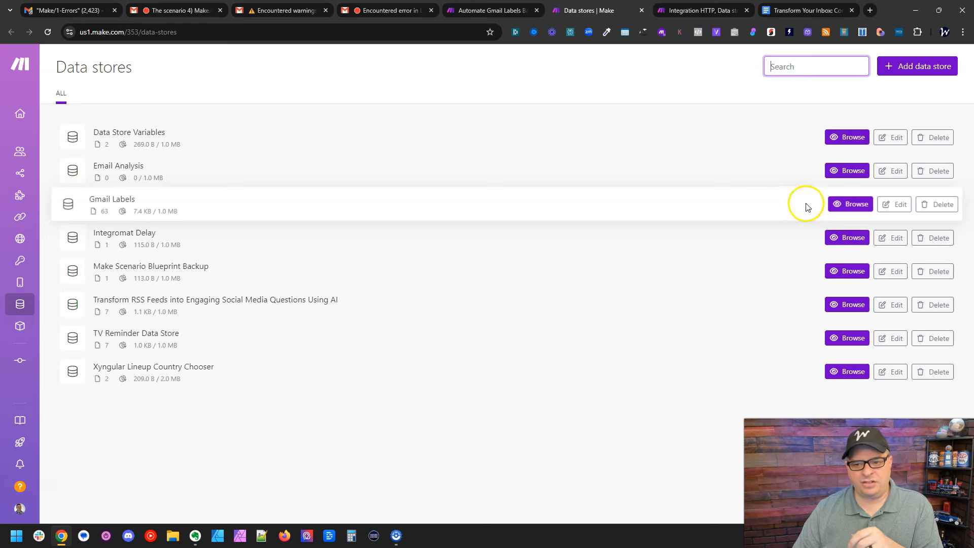
left_click(846, 208)
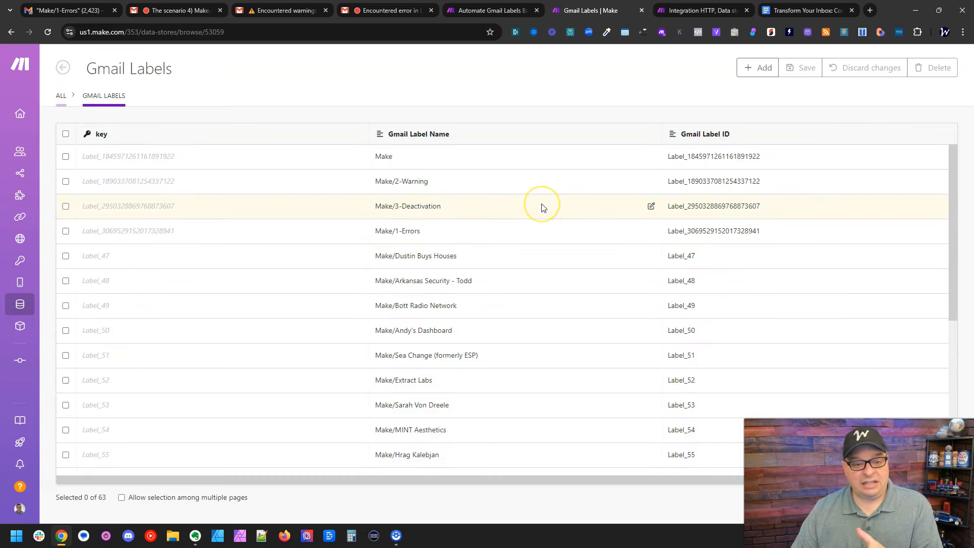
scroll(542, 208, "down", 5)
scroll(542, 208, "down", 1)
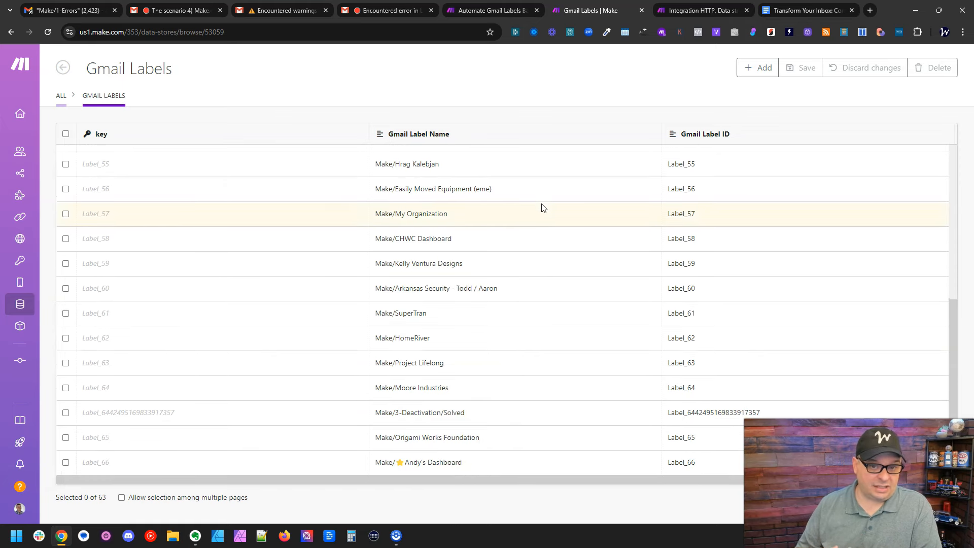
scroll(542, 209, "up", 5)
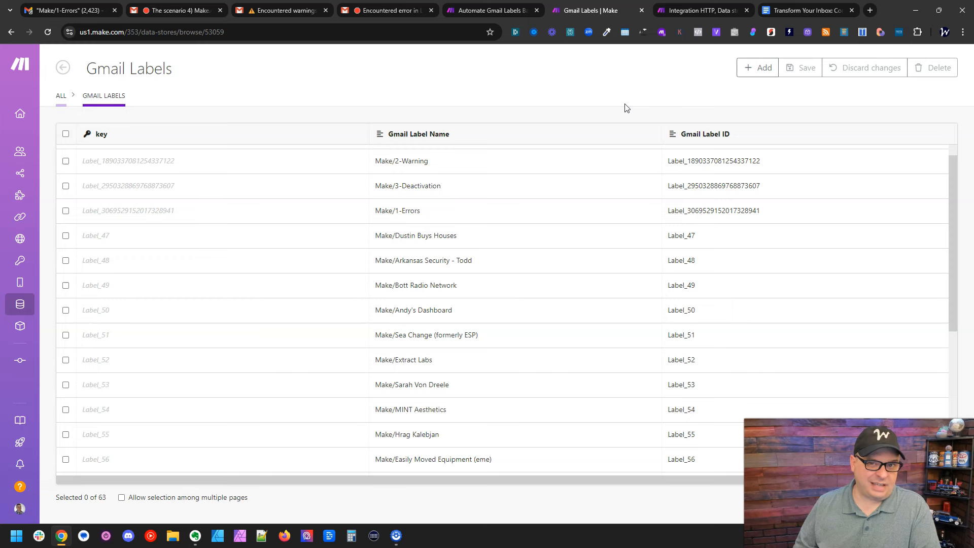
- Inspect the HTTP OAuth 2.0 request settings and Gmail labels URL in the Add Labels to Data Store scenario
key("ctrl+Tab")
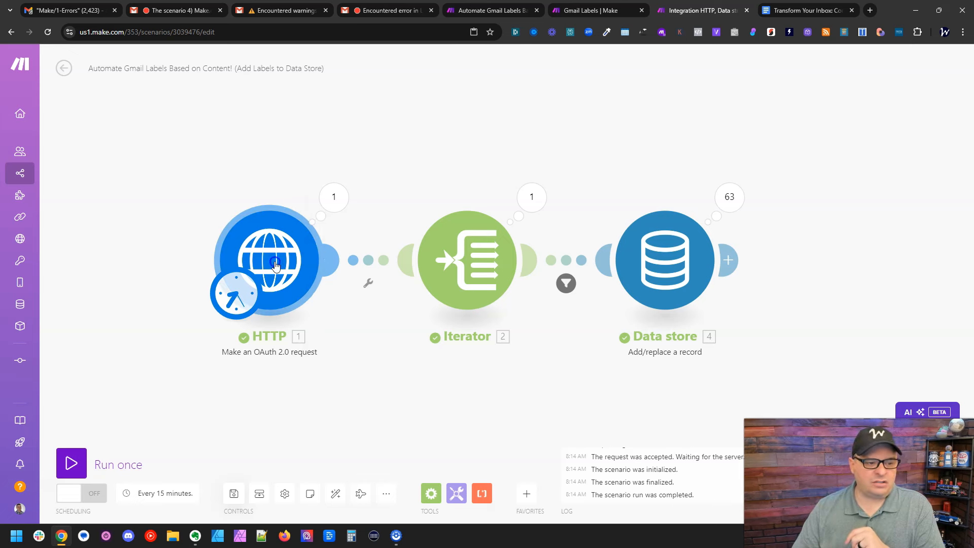
left_click(294, 290)
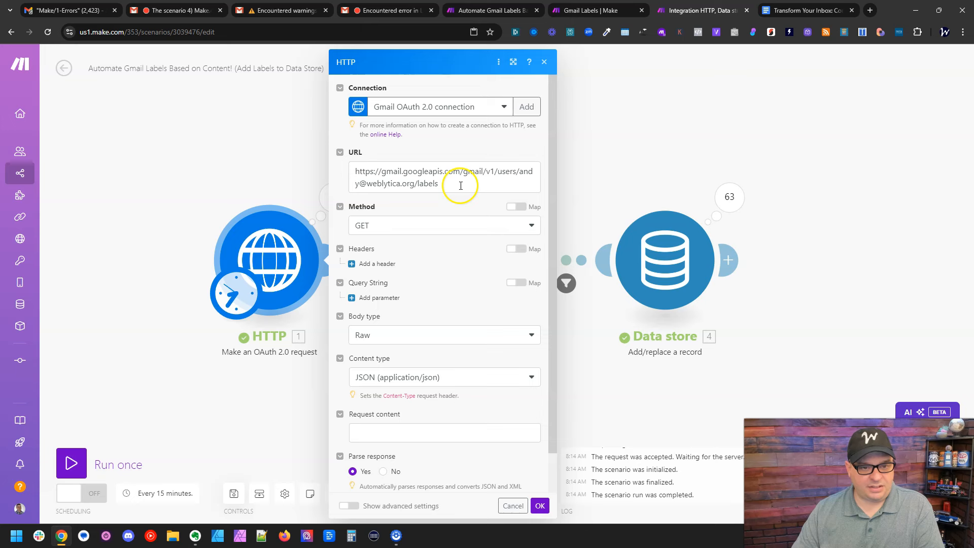
left_click_drag(518, 172, 414, 183)
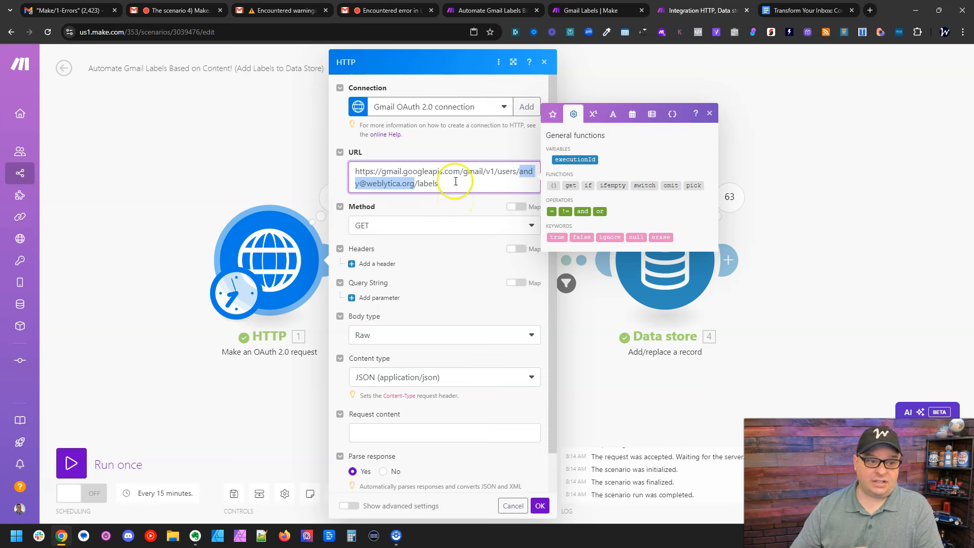
left_click(472, 140)
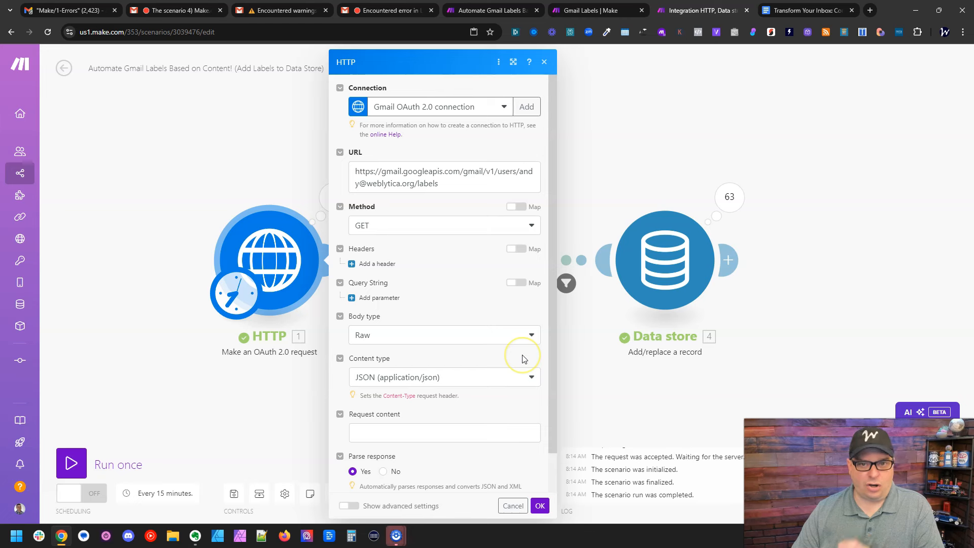
left_click(540, 506)
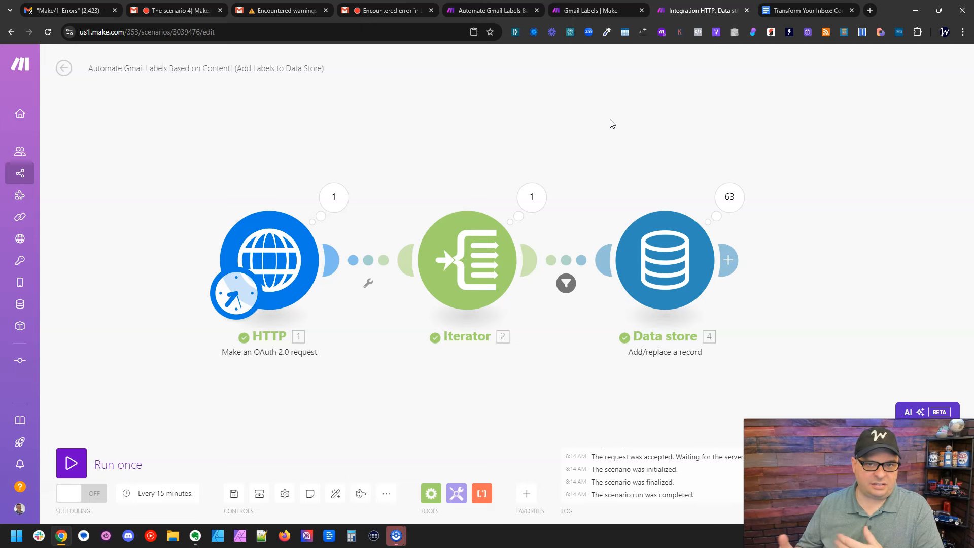
- Examine the HTTP module's run output and look through its returned array of Gmail labels
left_click(332, 198)
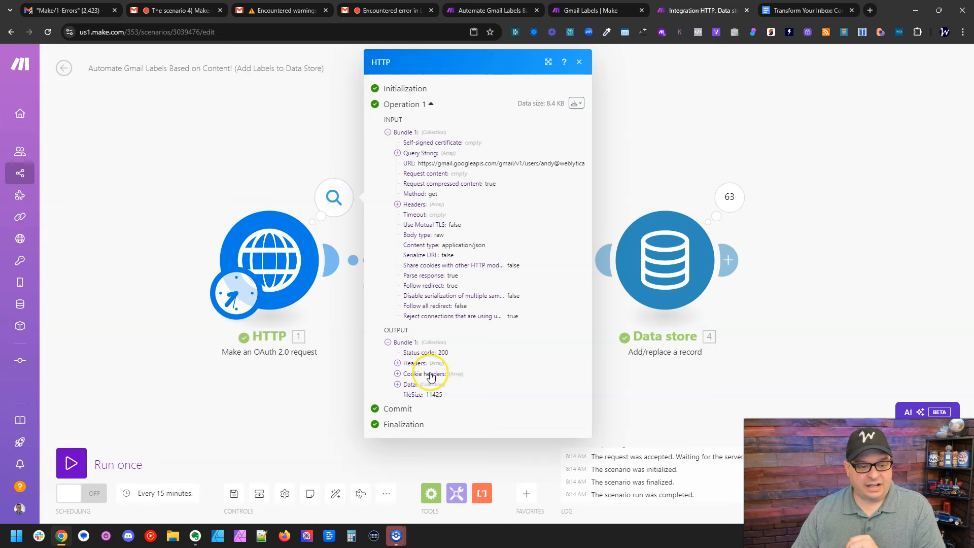
left_click(410, 384)
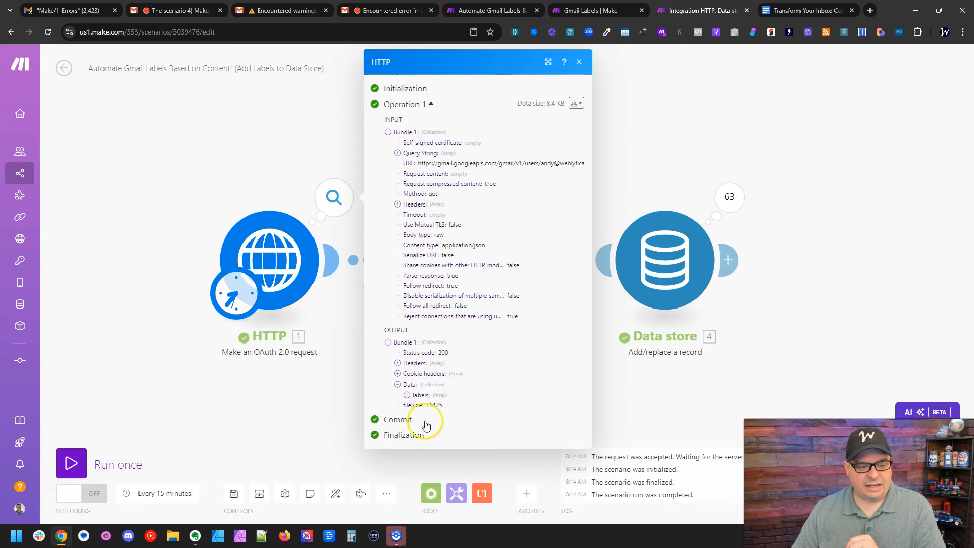
left_click(421, 395)
scroll(447, 290, "down", 8)
scroll(447, 290, "down", 5)
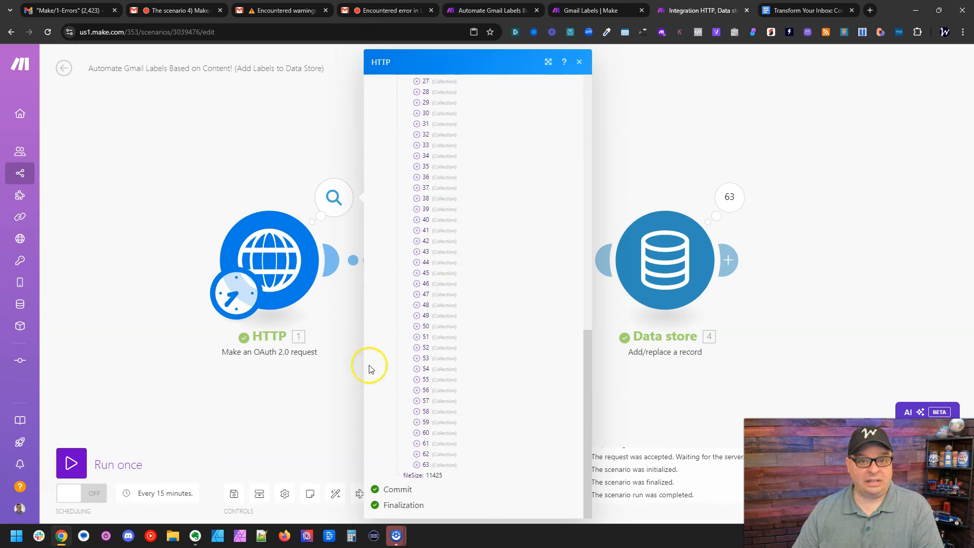
left_click(298, 404)
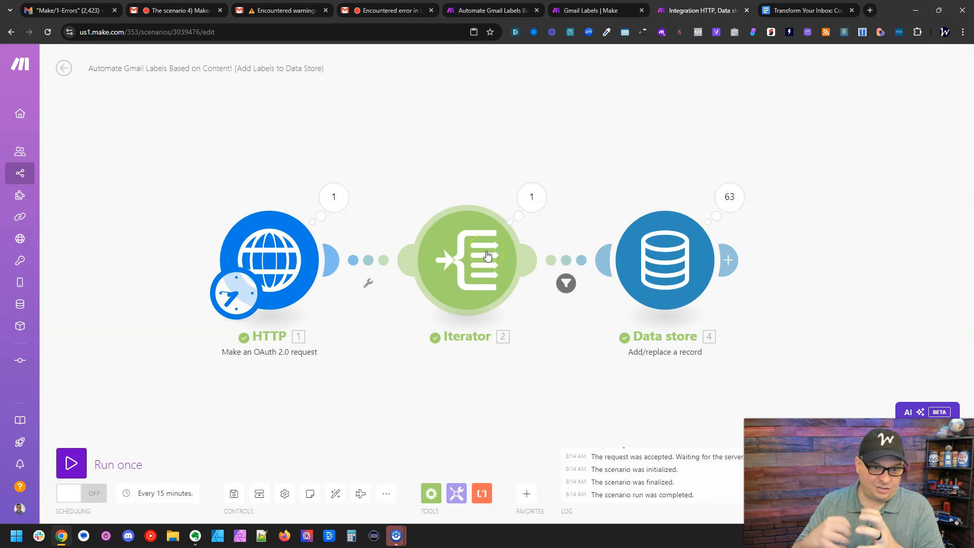
- Inspect the Iterator module's source array mapped to the HTTP response's labels
left_click(520, 206)
left_click(607, 269)
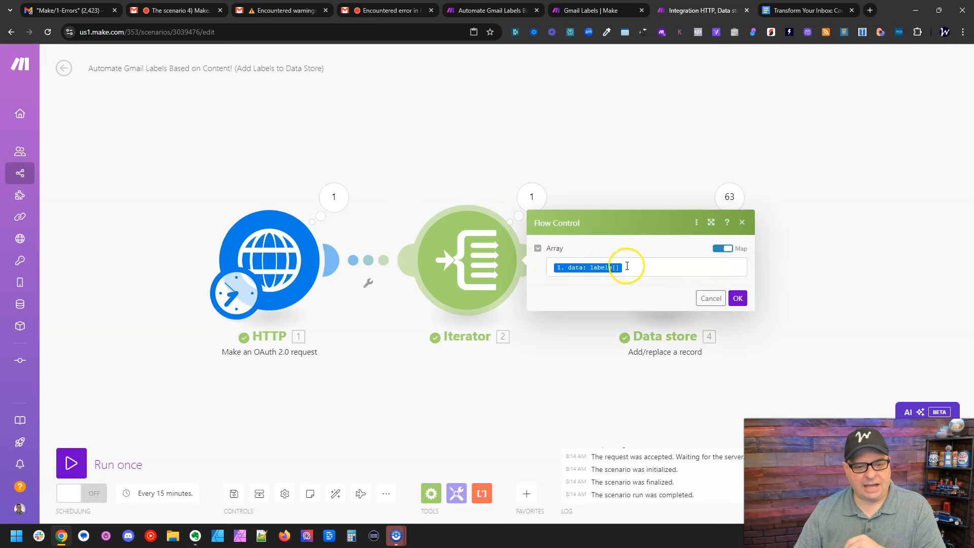
left_click(627, 266)
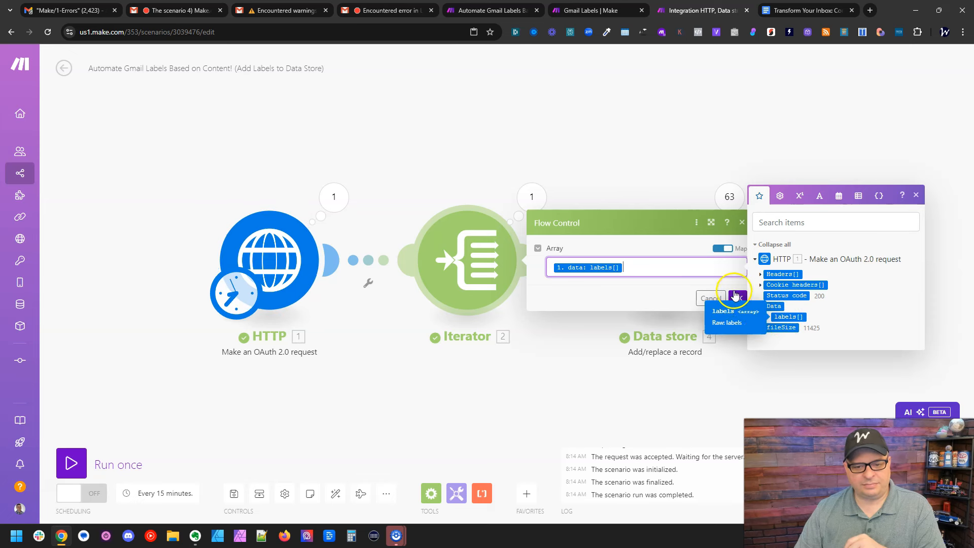
left_click(737, 296)
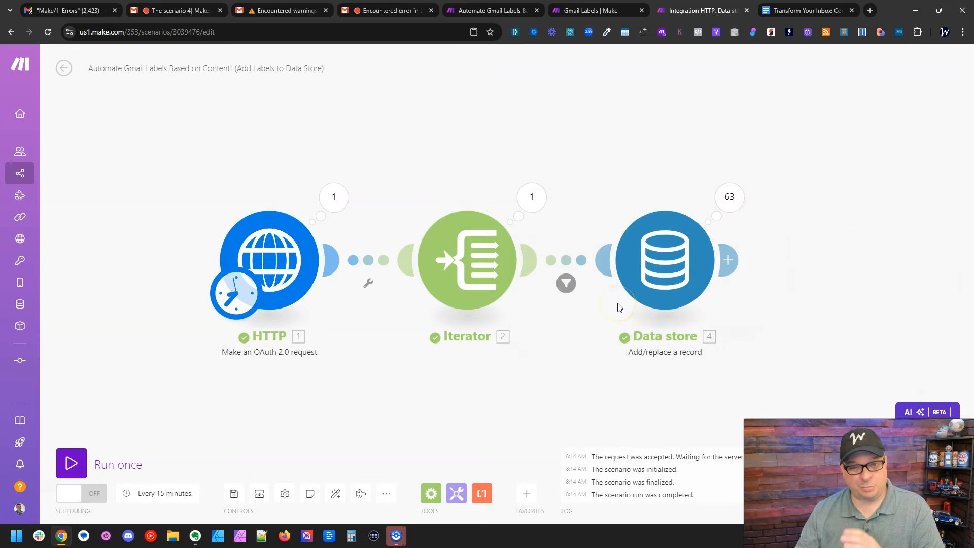
- Inspect the User Labels filter condition and check the id and type values in the Iterator's output bundles
left_click(567, 283)
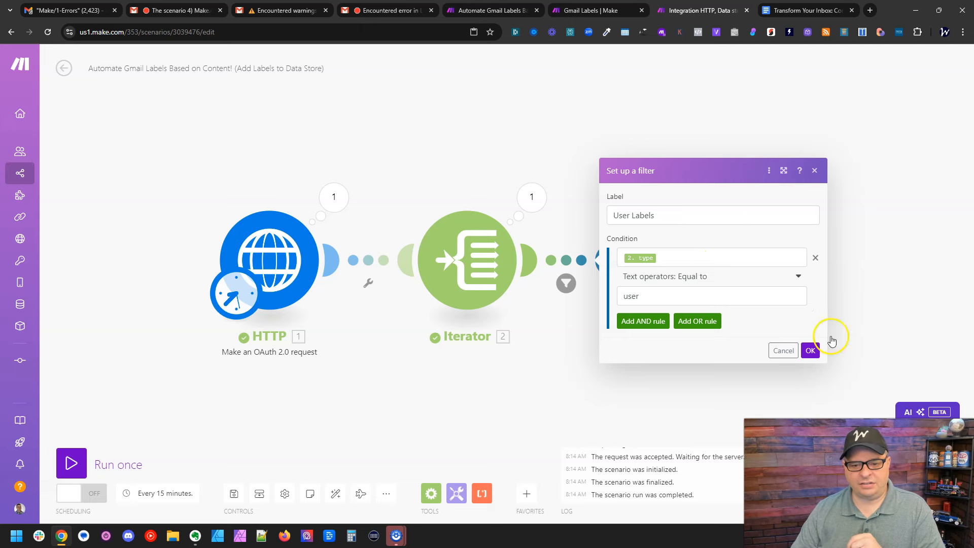
left_click(532, 197)
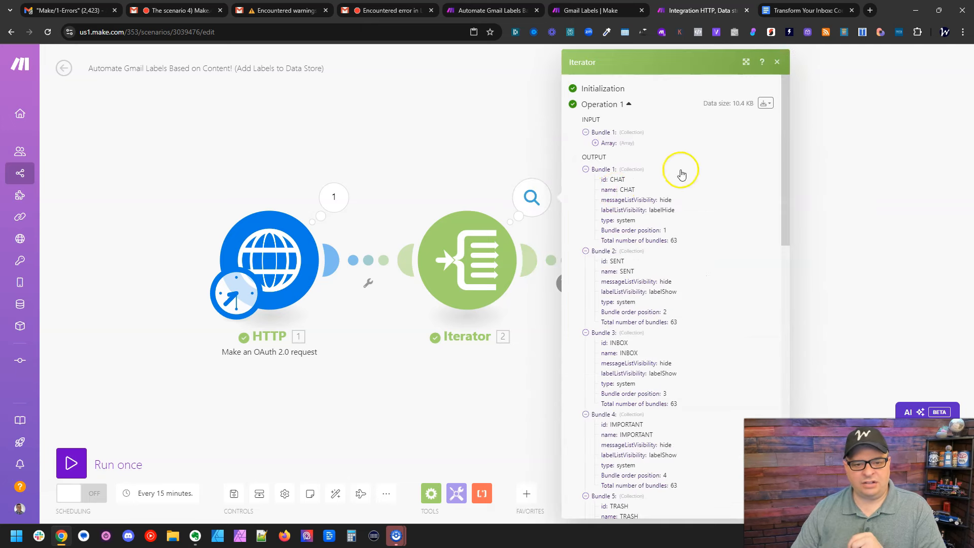
double_click(618, 179)
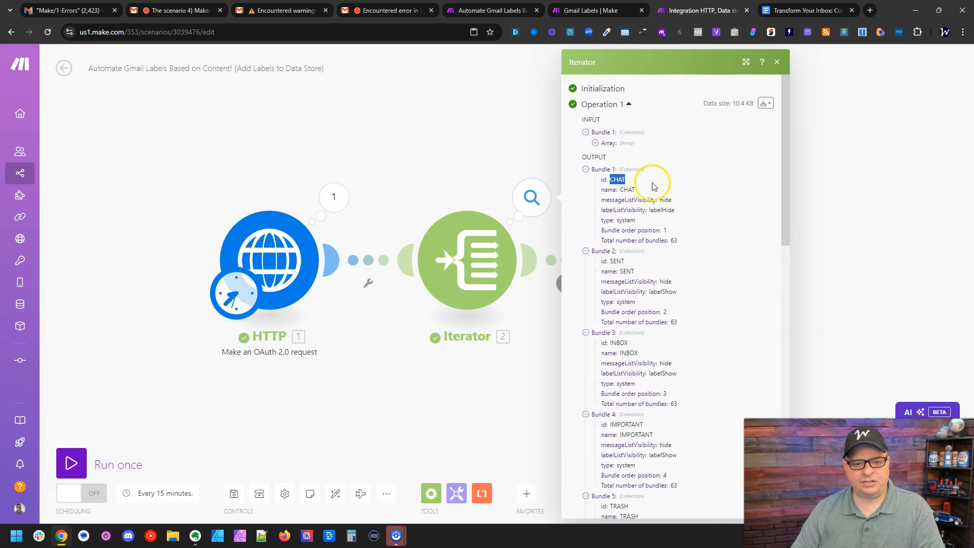
double_click(633, 220)
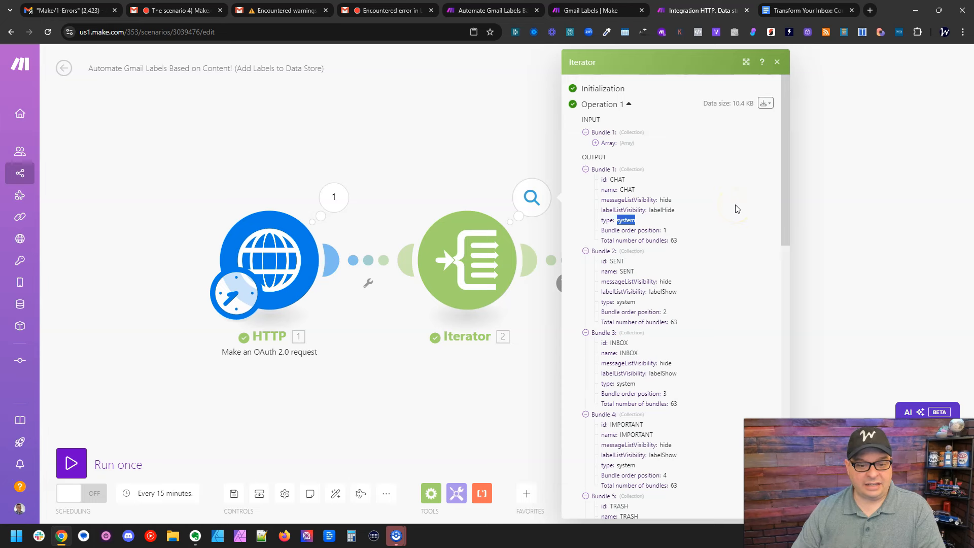
- Inspect the Add/replace a record module's key, overwrite setting and label name mapping for the Gmail Labels data store
left_click(646, 237)
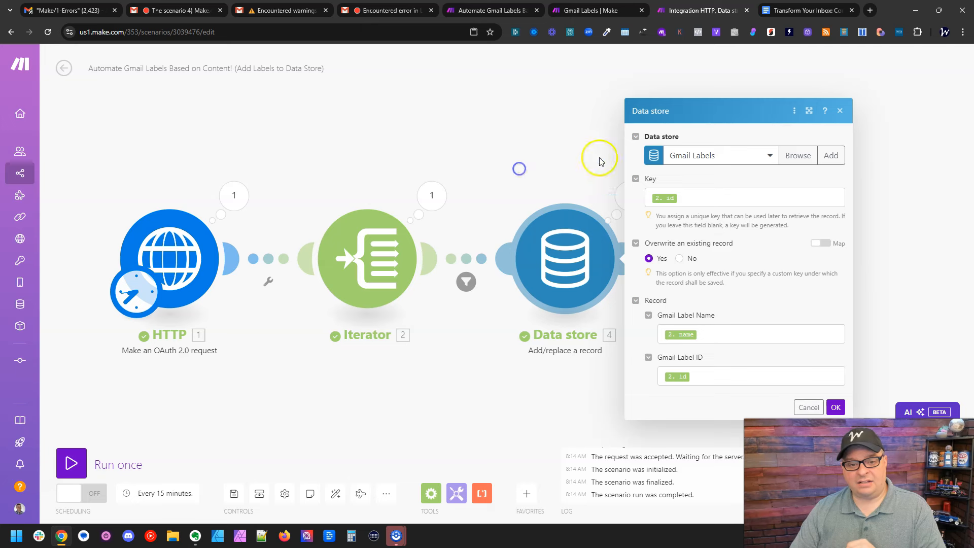
left_click(681, 199)
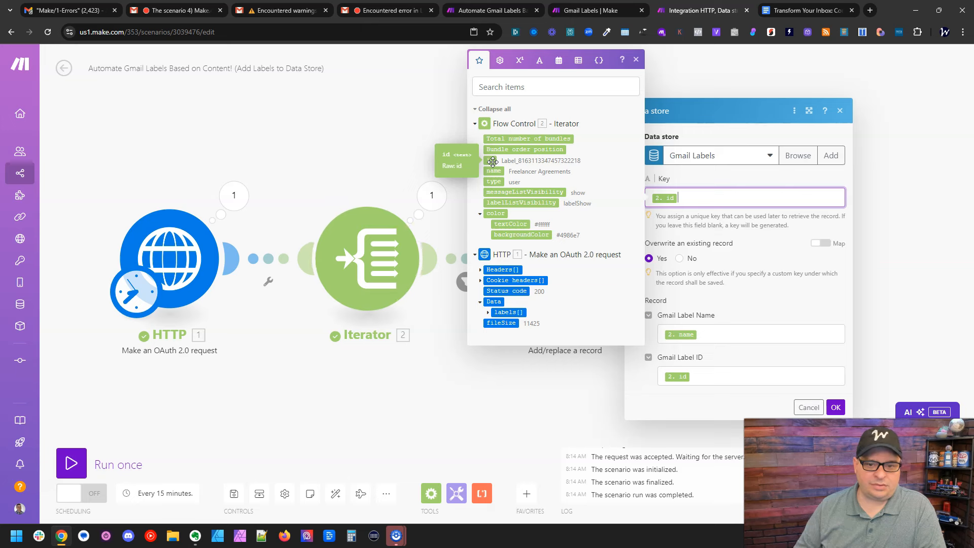
left_click(726, 331)
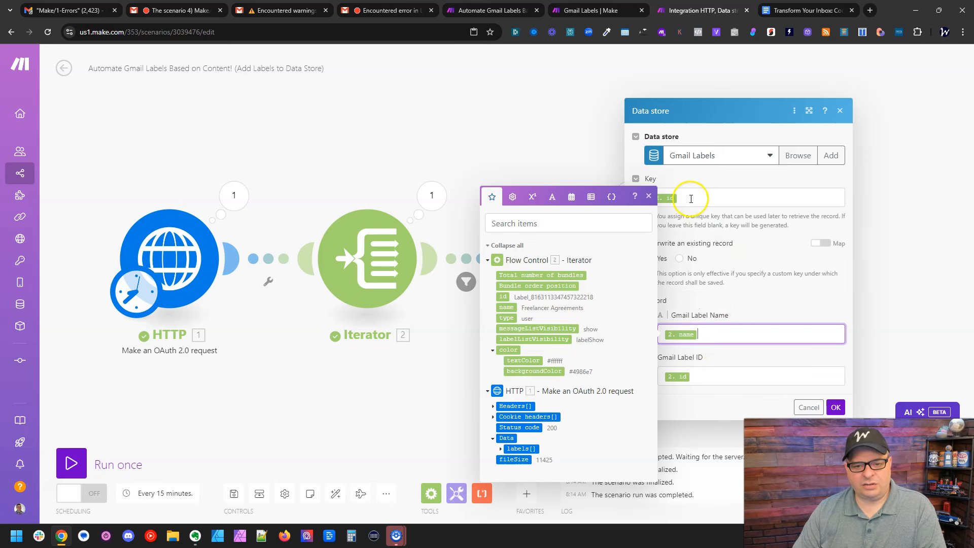
left_click(739, 290)
left_click(660, 259)
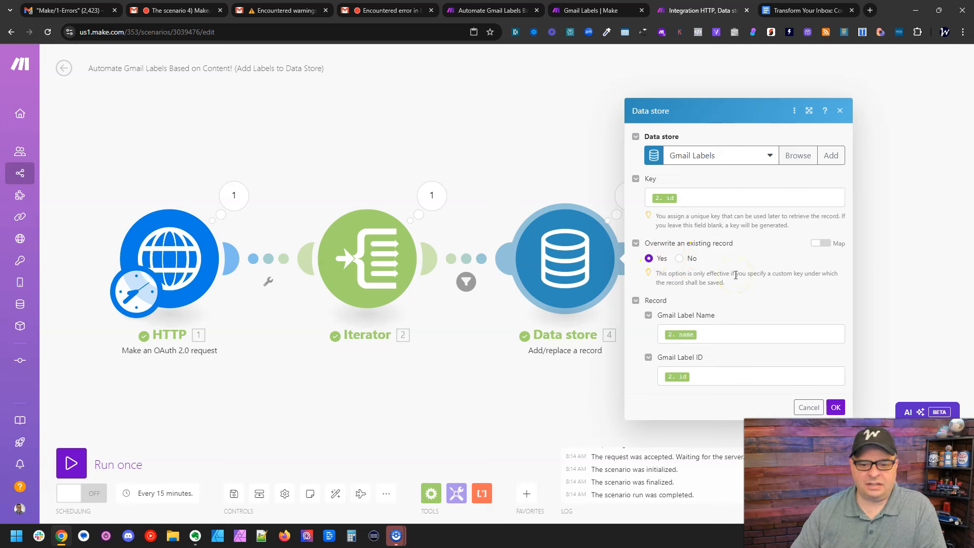
left_click(842, 410)
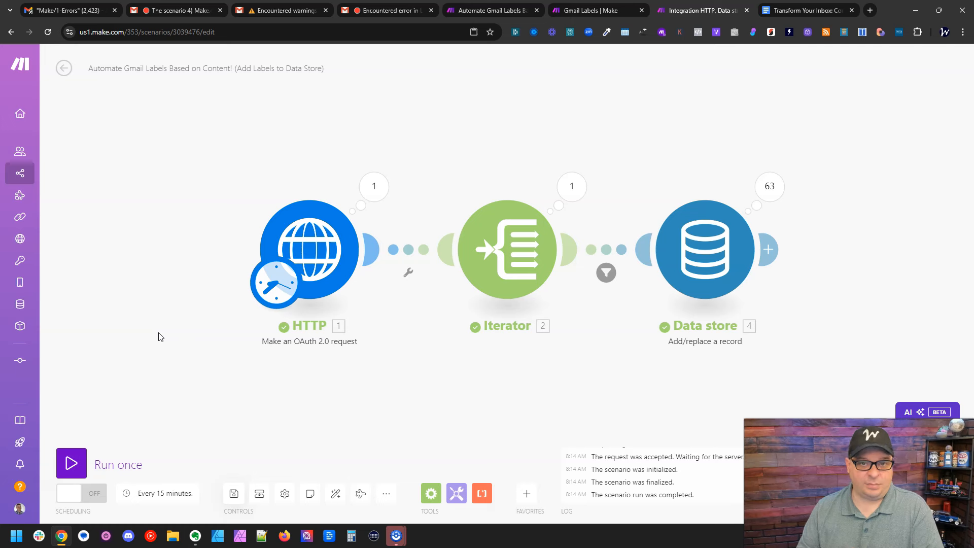
- Run the scenario once and examine in the filter inspector which bundles pass the User Labels filter
left_click(81, 451)
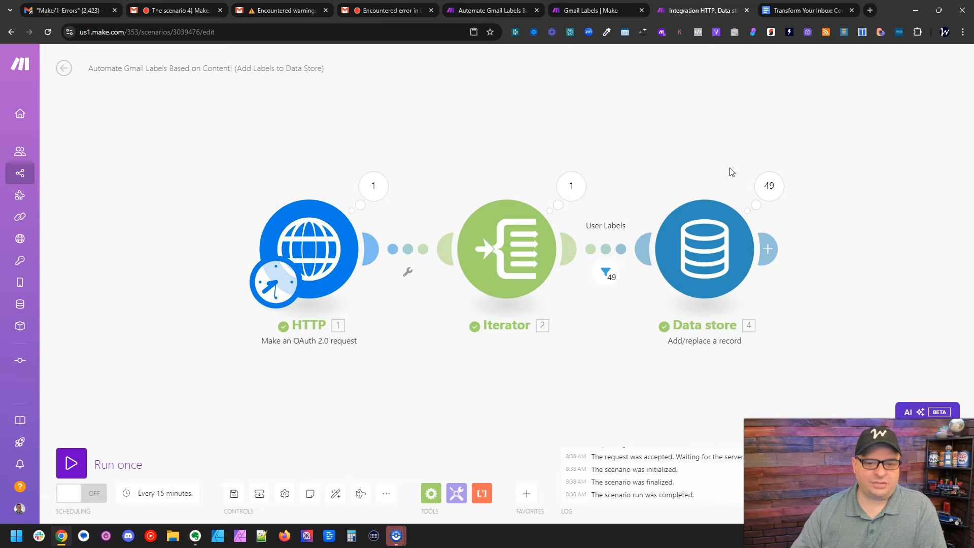
left_click(605, 272)
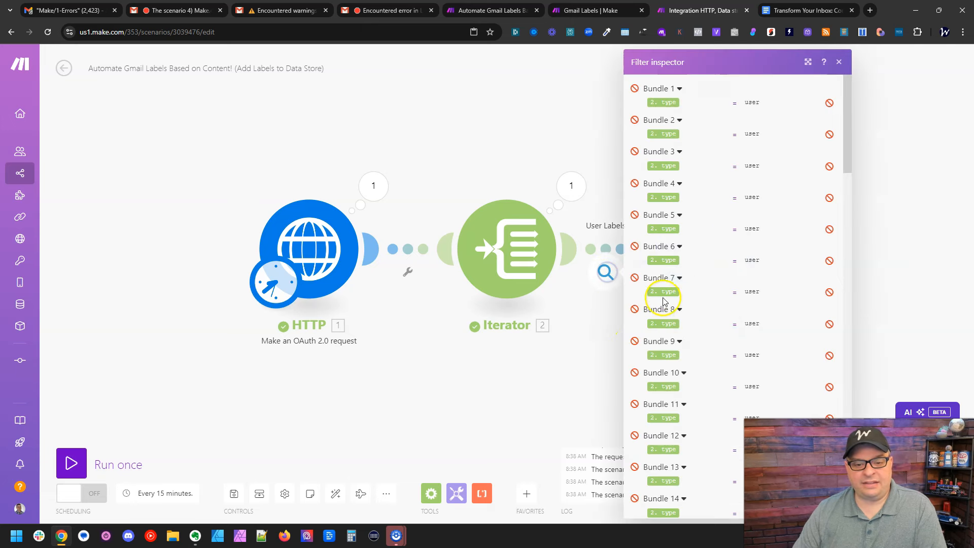
left_click_drag(847, 114, 838, 213)
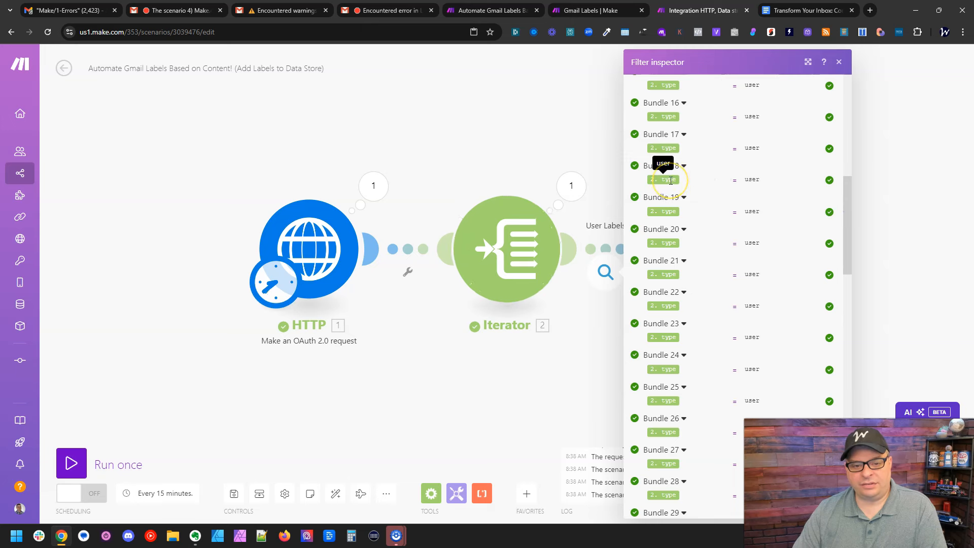
left_click_drag(846, 254, 848, 131)
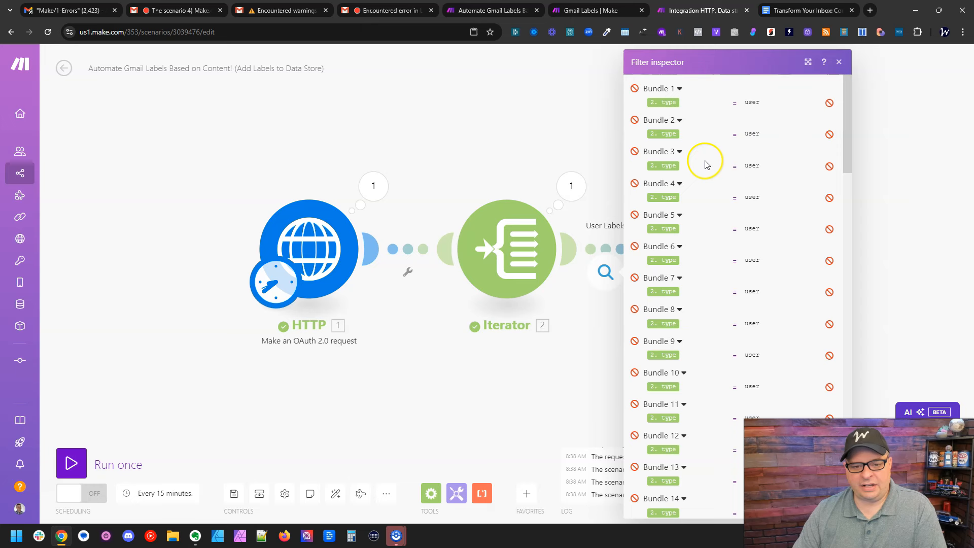
scroll(698, 170, "down", 3)
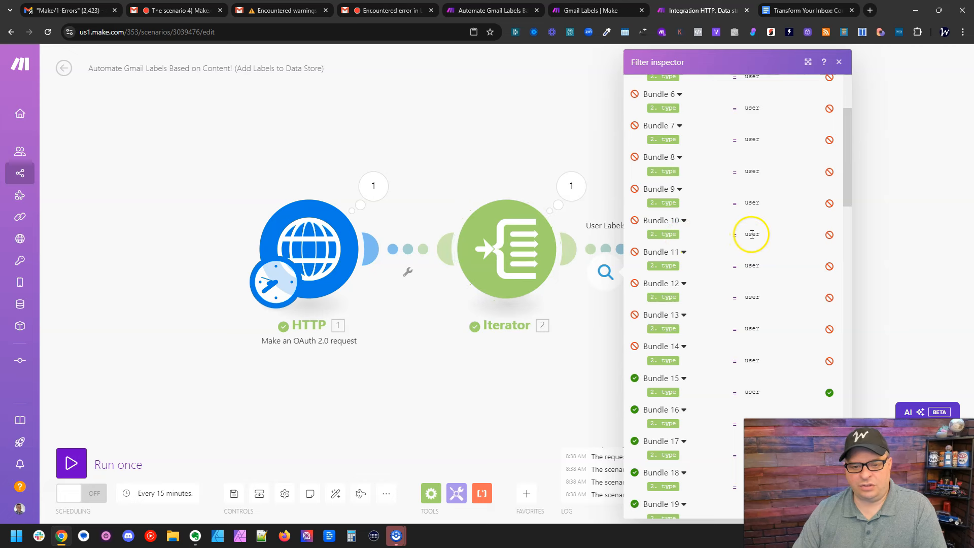
scroll(752, 234, "down", 3)
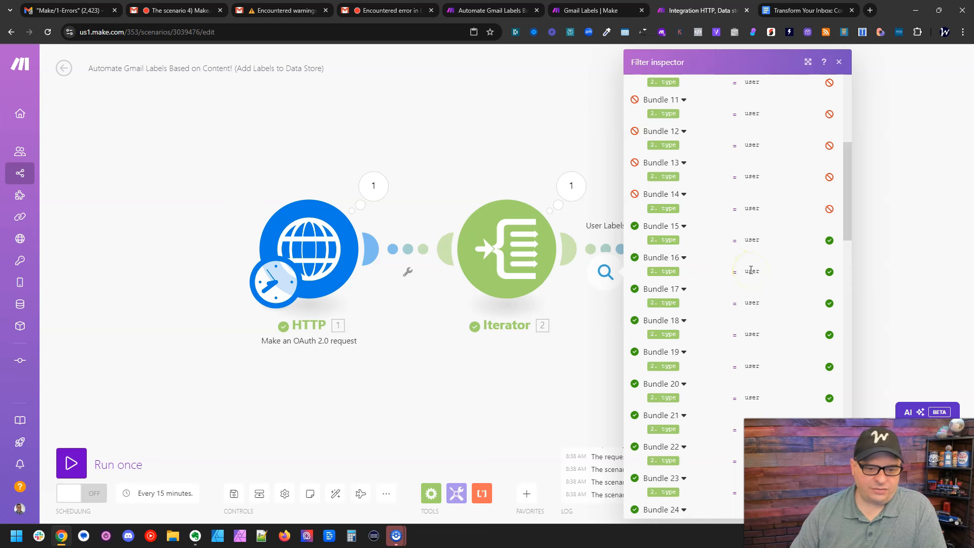
left_click(426, 405)
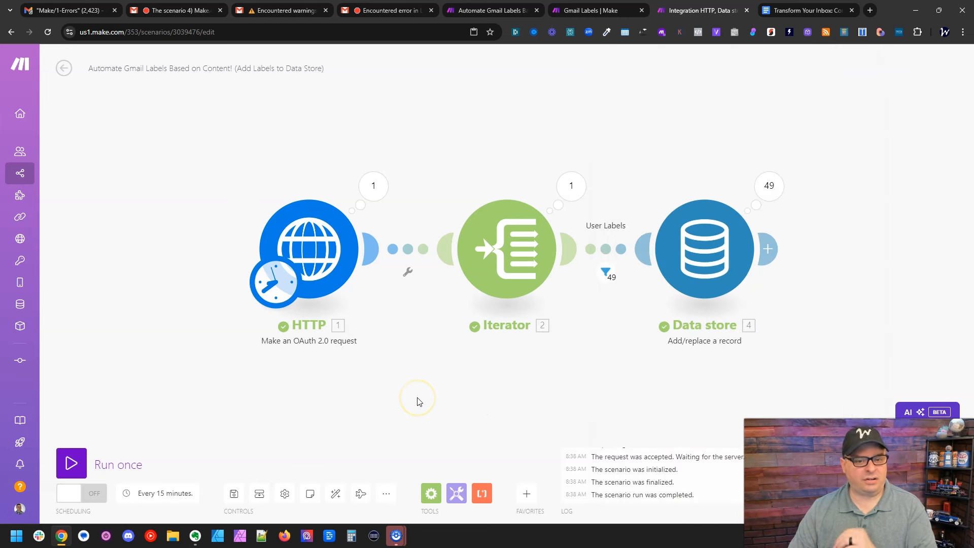
- Save the Add Labels to Data Store scenario and leave its editor
left_click(231, 496)
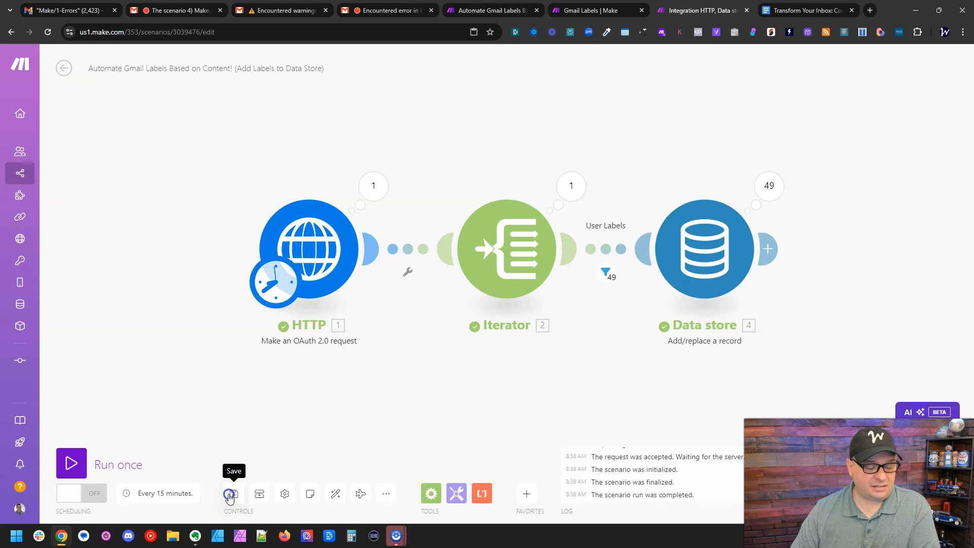
left_click(66, 70)
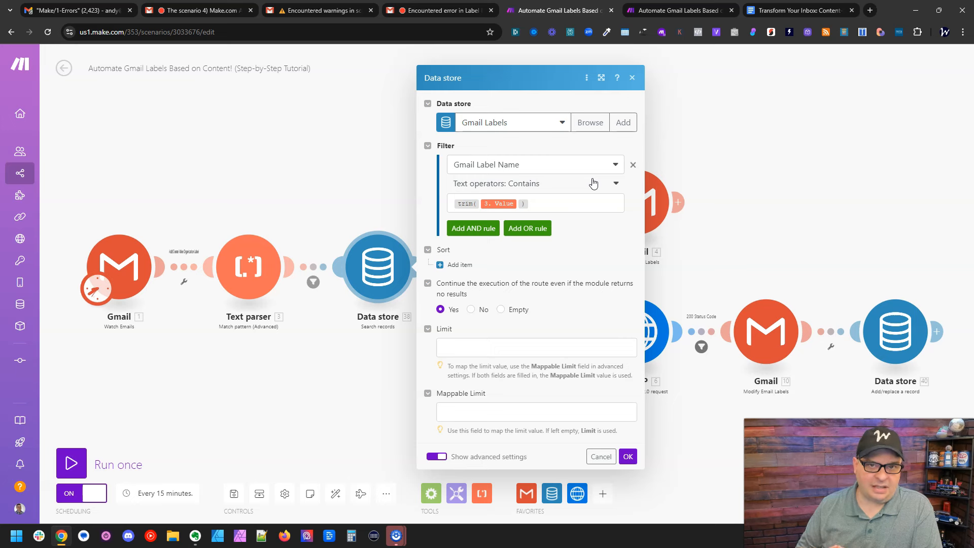
- Inspect the Search records module's Gmail Label Name filter and its trimmed Text parser value in the Step-by-Step Tutorial scenario
left_click(582, 230)
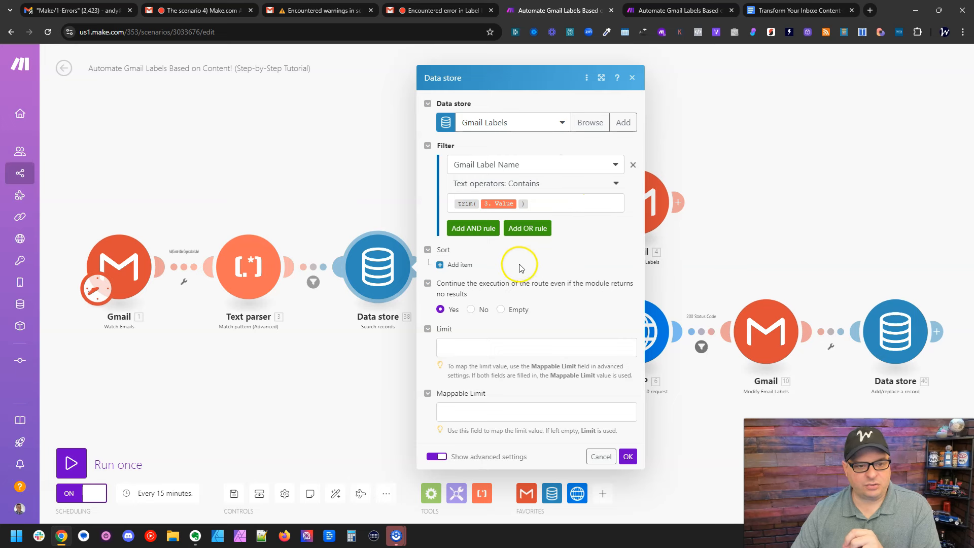
left_click(529, 168)
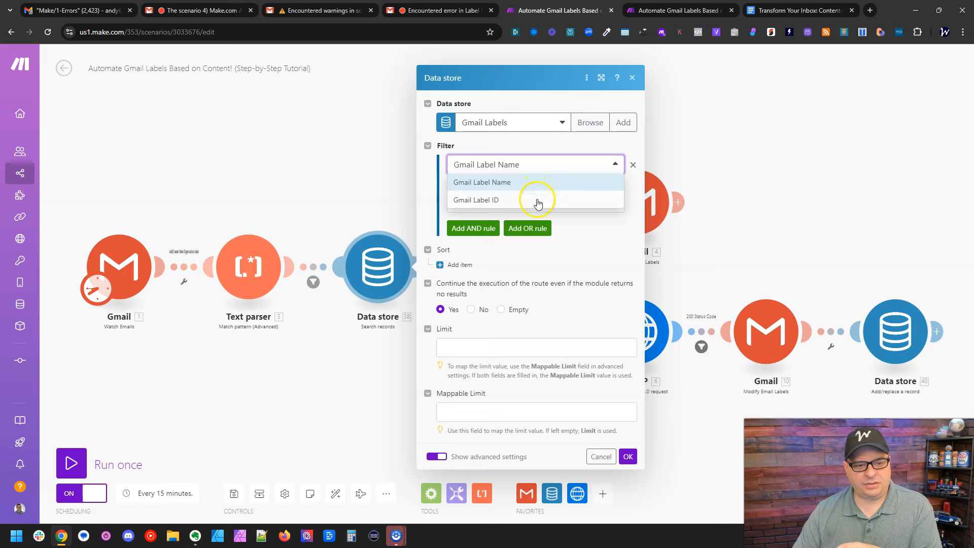
left_click(530, 168)
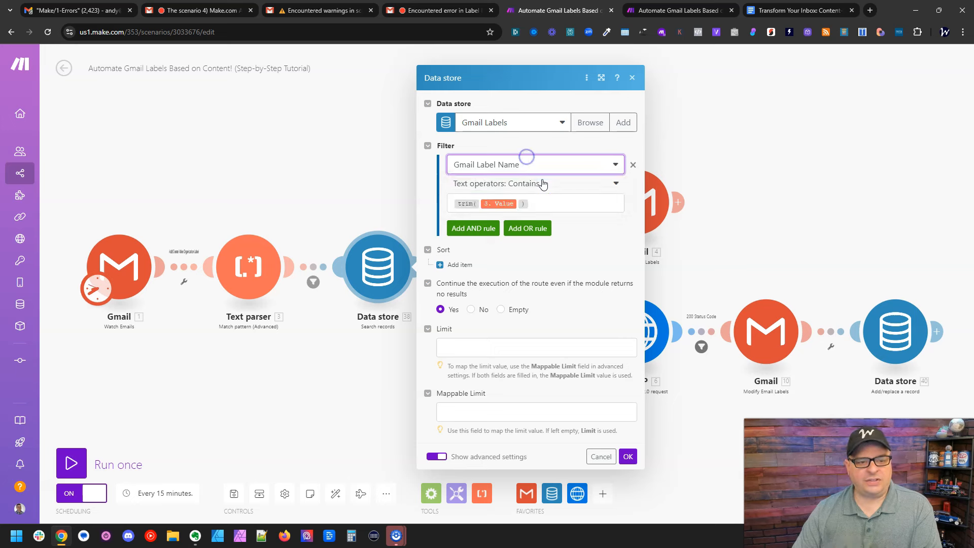
left_click(502, 203)
left_click(543, 202)
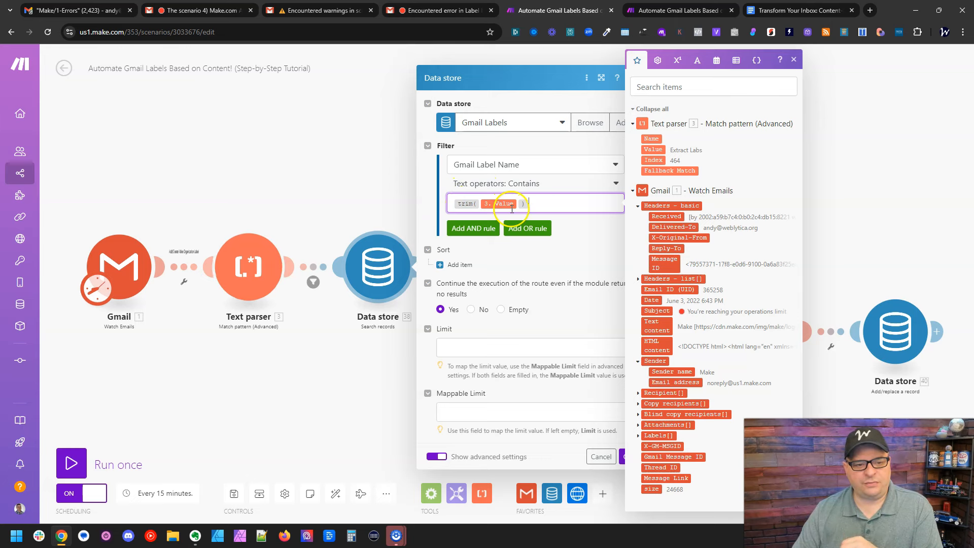
left_click(555, 261)
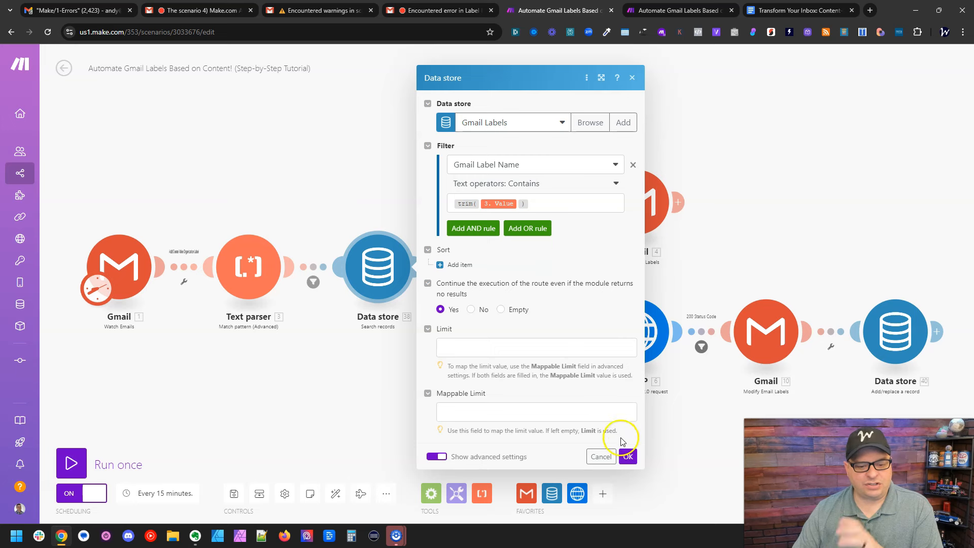
left_click(628, 457)
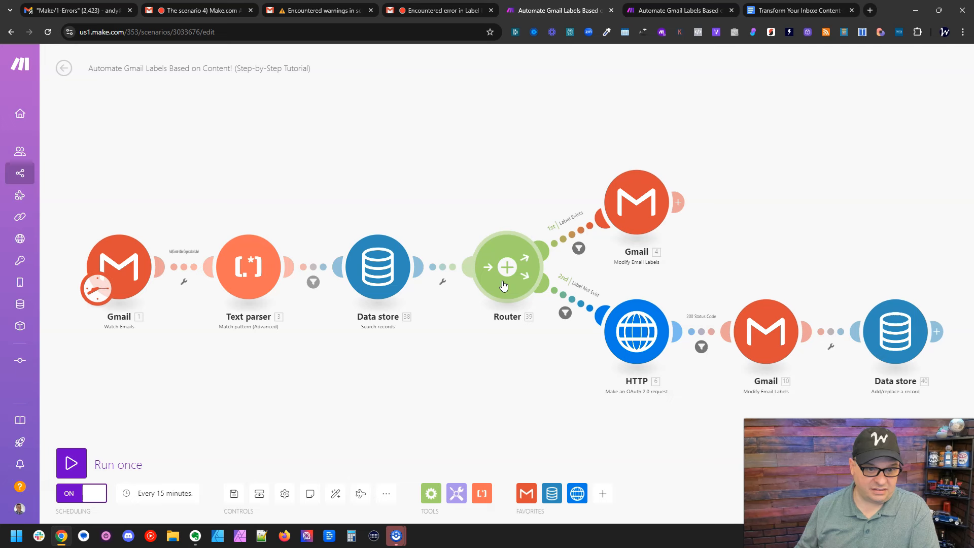
- Inspect the Label Exists filter on the Router's first route and its mapped Gmail Label ID condition
left_click(519, 349)
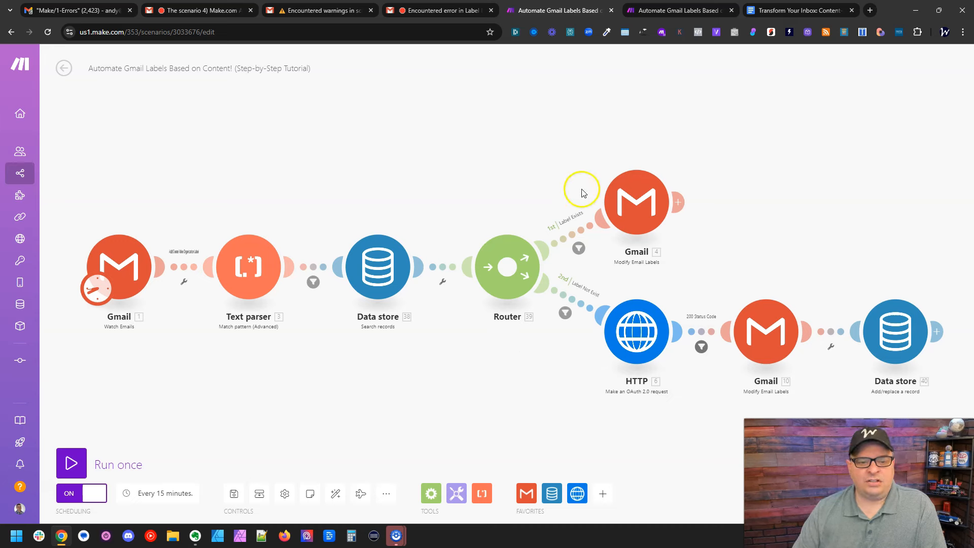
left_click(575, 233)
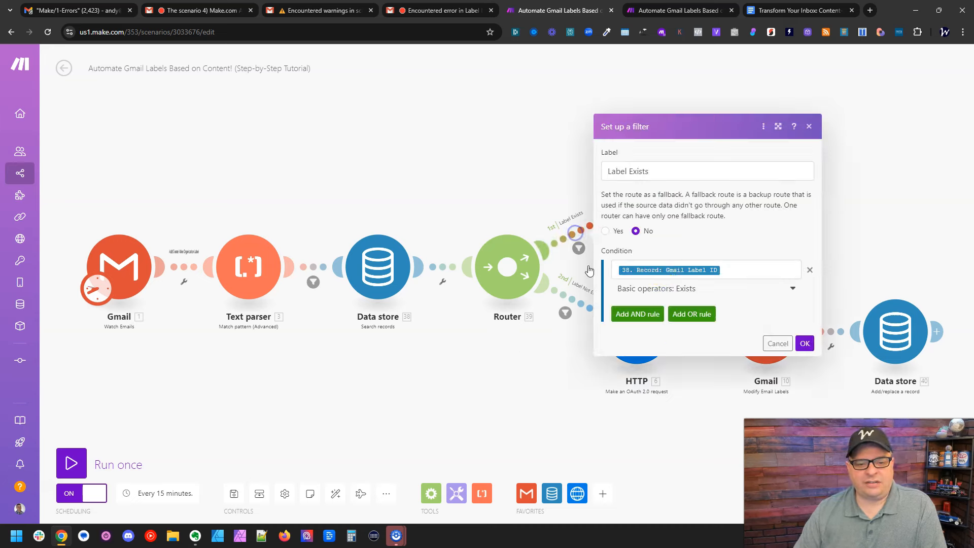
left_click(734, 266)
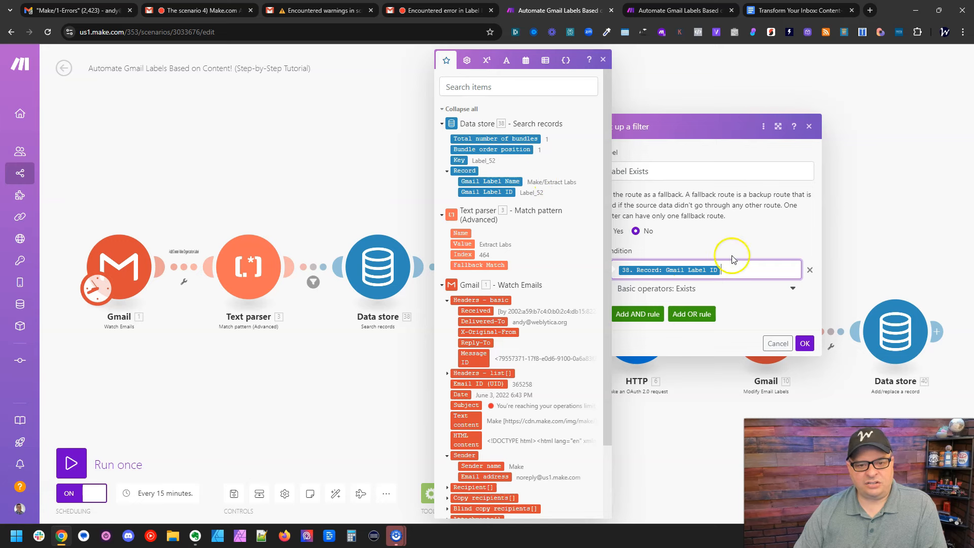
left_click(805, 344)
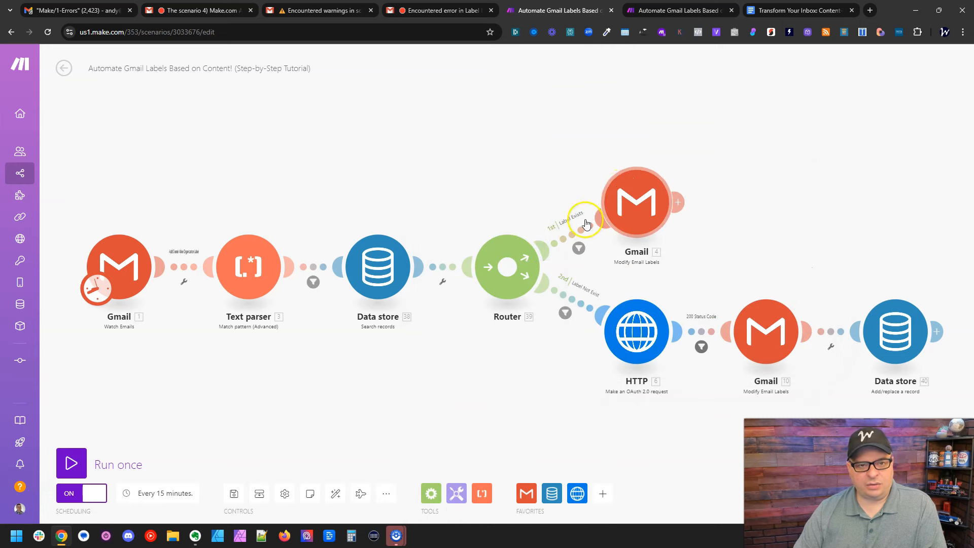
- Inspect the Gmail Message ID and Labels to add mappings in the Modify Email Labels module on the Label Exists route
left_click(622, 201)
left_click_drag(461, 148, 414, 147)
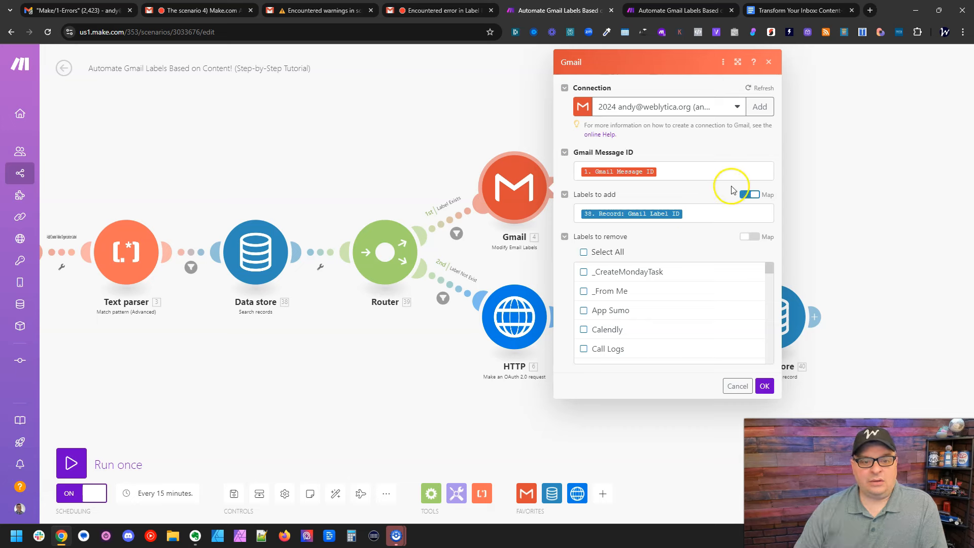
left_click(667, 167)
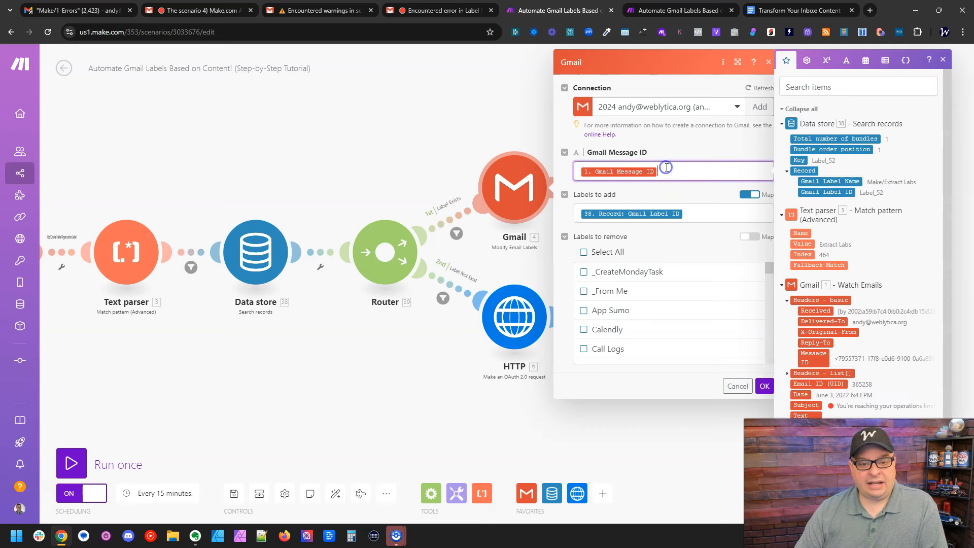
scroll(822, 244, "down", 2)
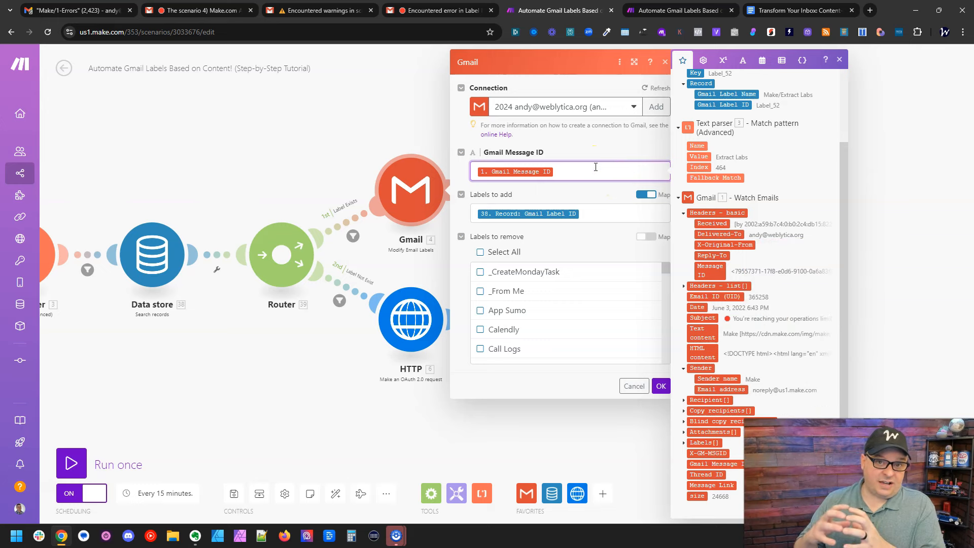
left_click(604, 191)
left_click(594, 213)
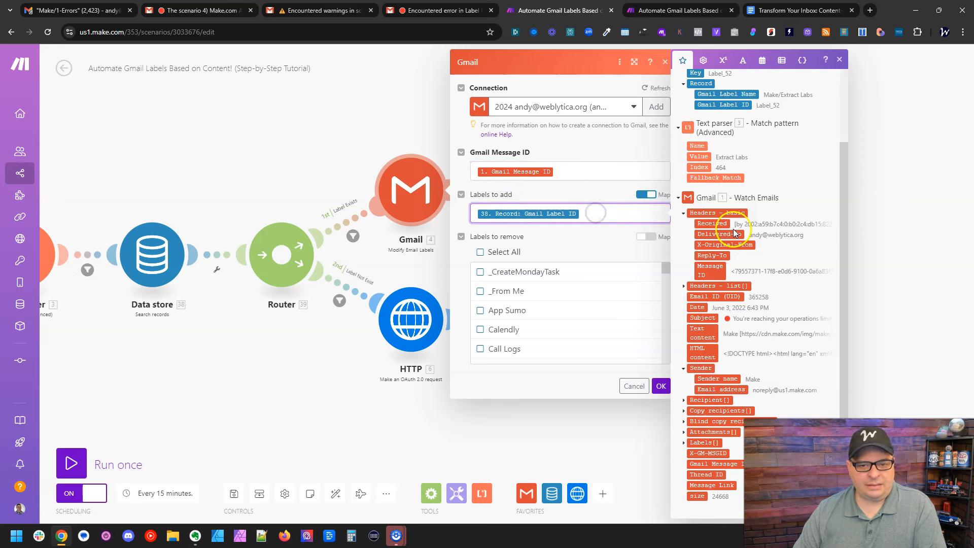
scroll(761, 224, "up", 2)
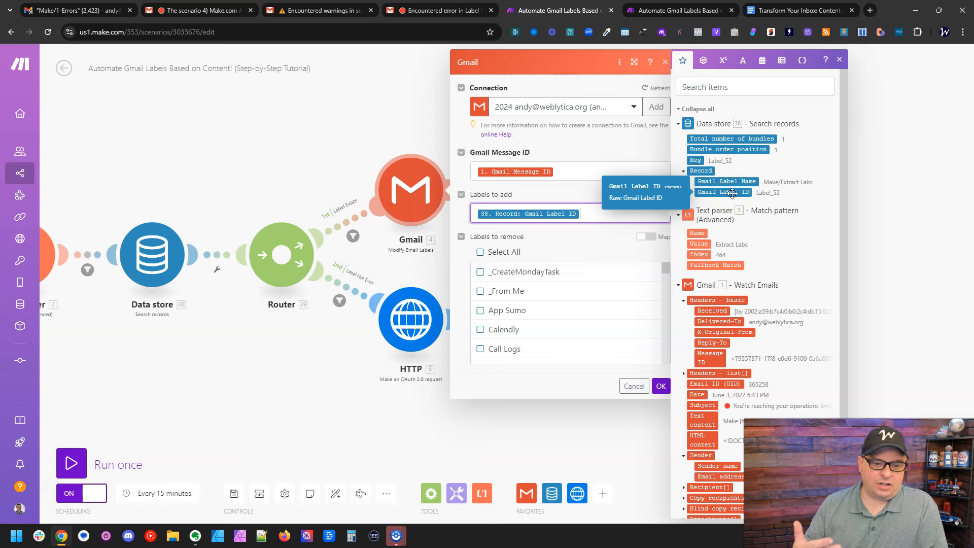
left_click(594, 157)
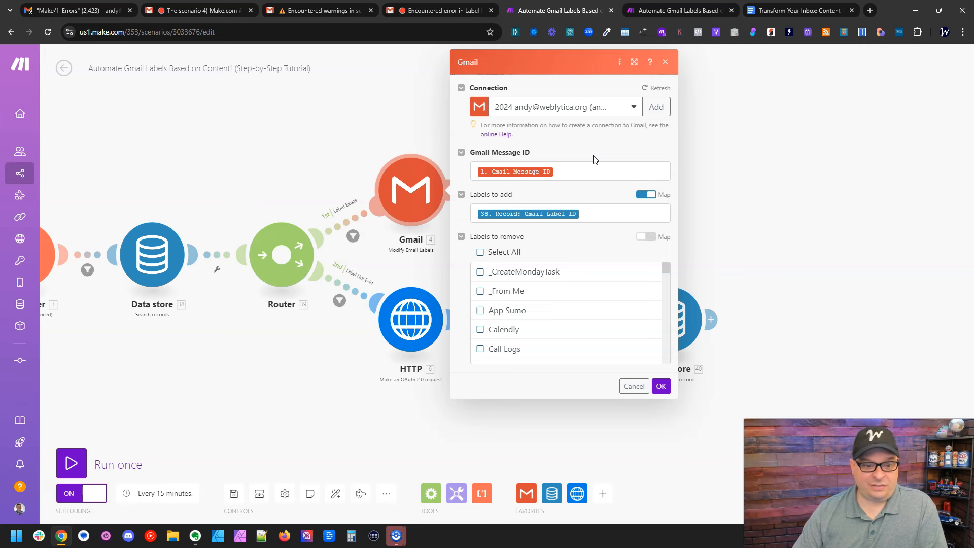
left_click(661, 385)
- Inspect the Label Not Exist filter's Gmail Label ID condition and the Search records module's option to continue the route without results
left_click(420, 228)
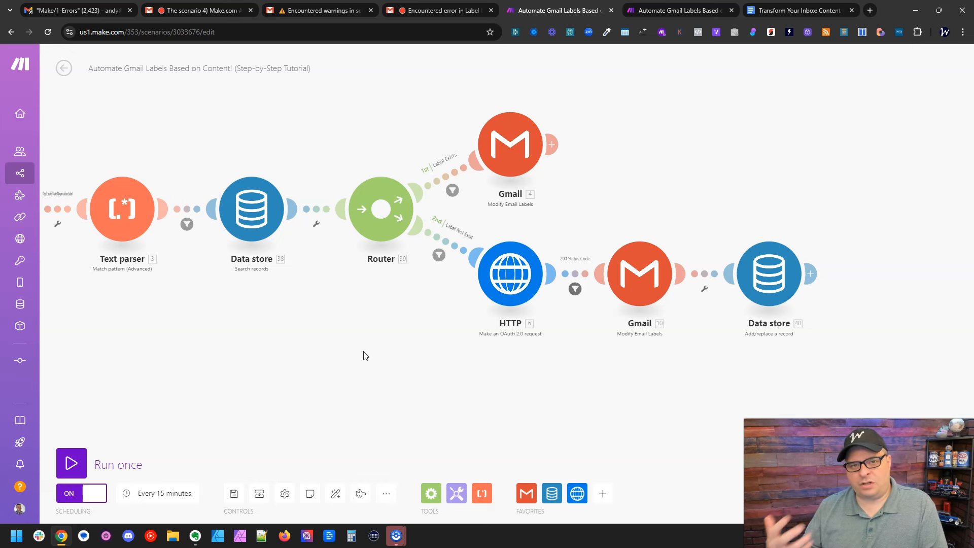
left_click(449, 258)
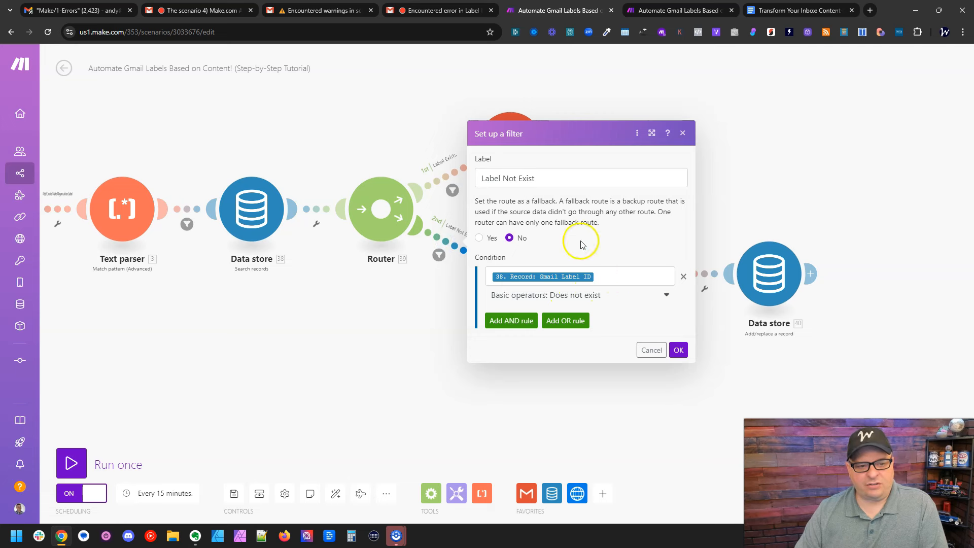
left_click_drag(534, 178, 473, 177)
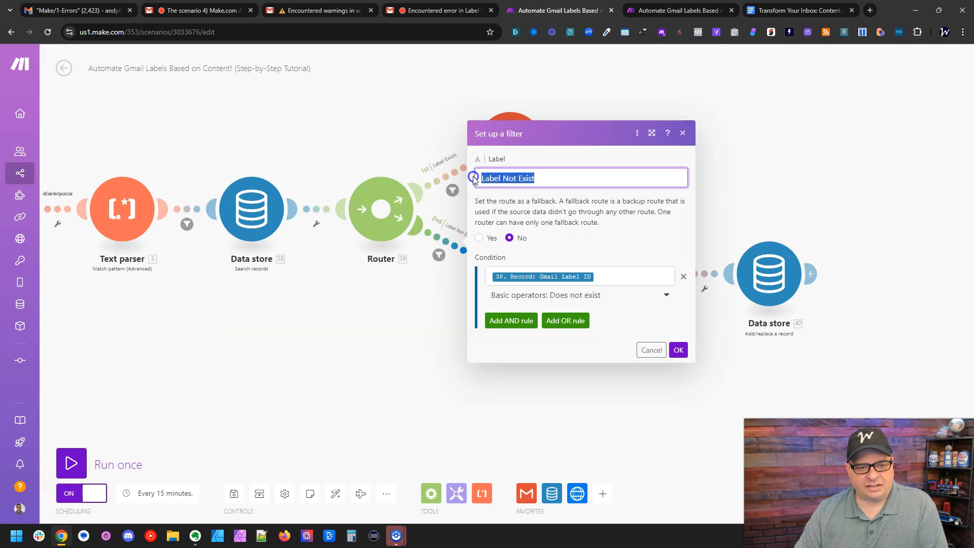
left_click(602, 272)
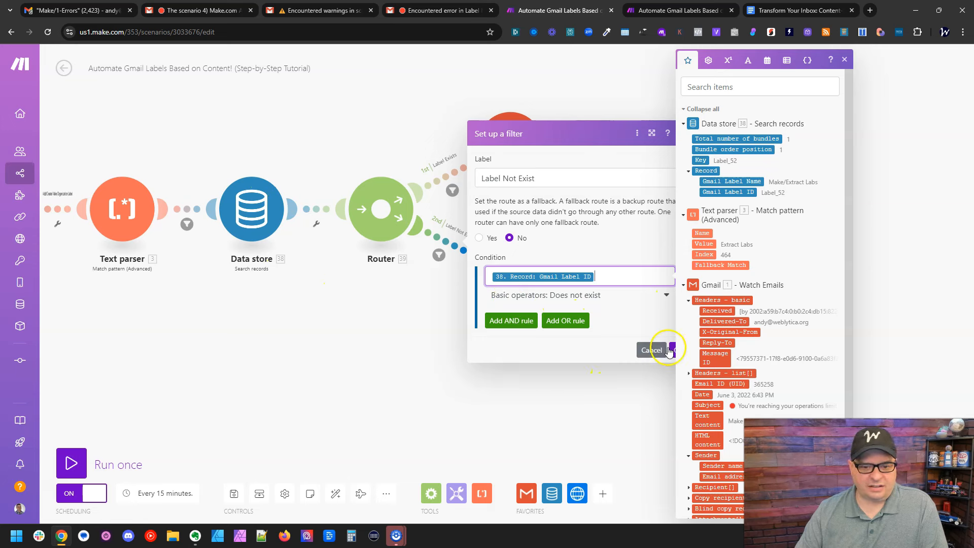
left_click(652, 350)
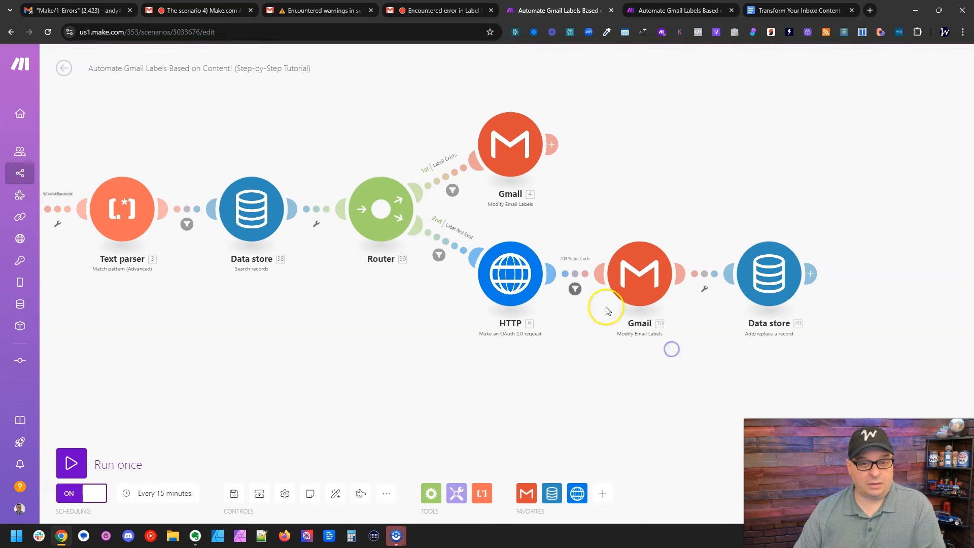
left_click(274, 207)
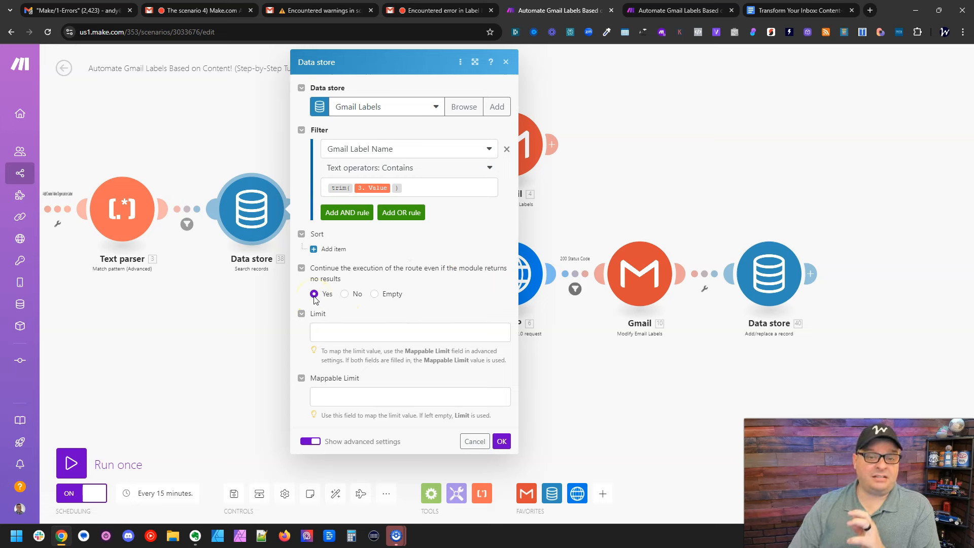
left_click(501, 441)
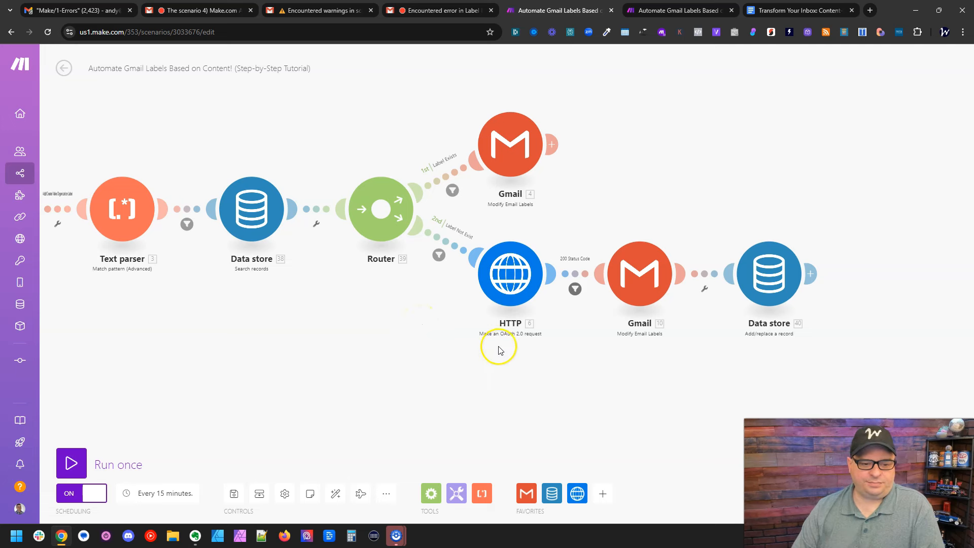
- Inspect the HTTP OAuth 2.0 request module's Gmail labels URL and the account e-mail portion inside it
left_click(510, 284)
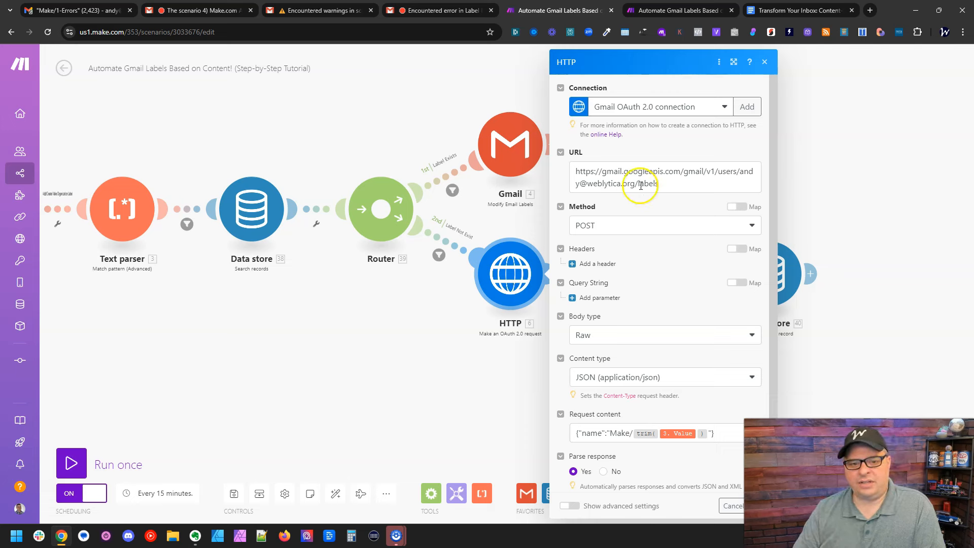
left_click(680, 183)
left_click_drag(680, 183, 595, 181)
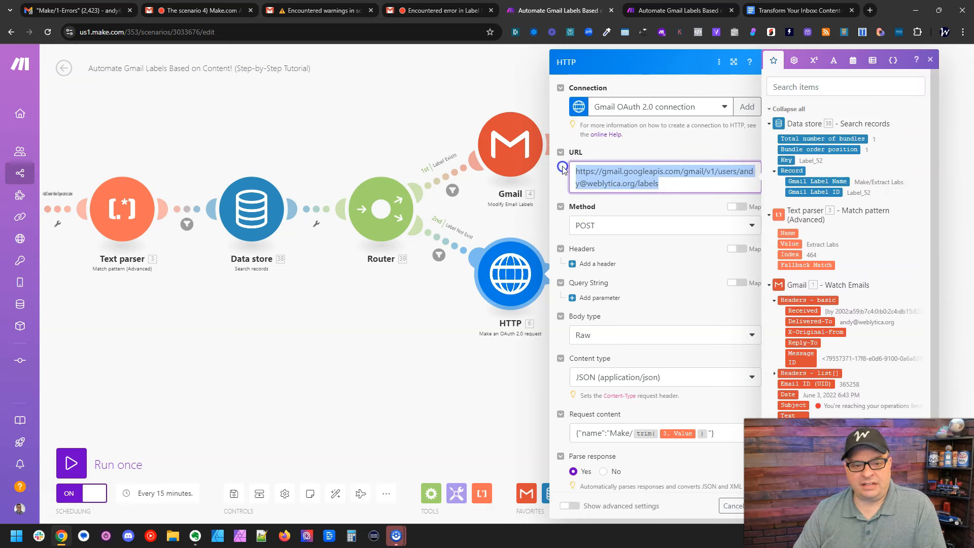
left_click(635, 152)
left_click_drag(740, 171, 635, 191)
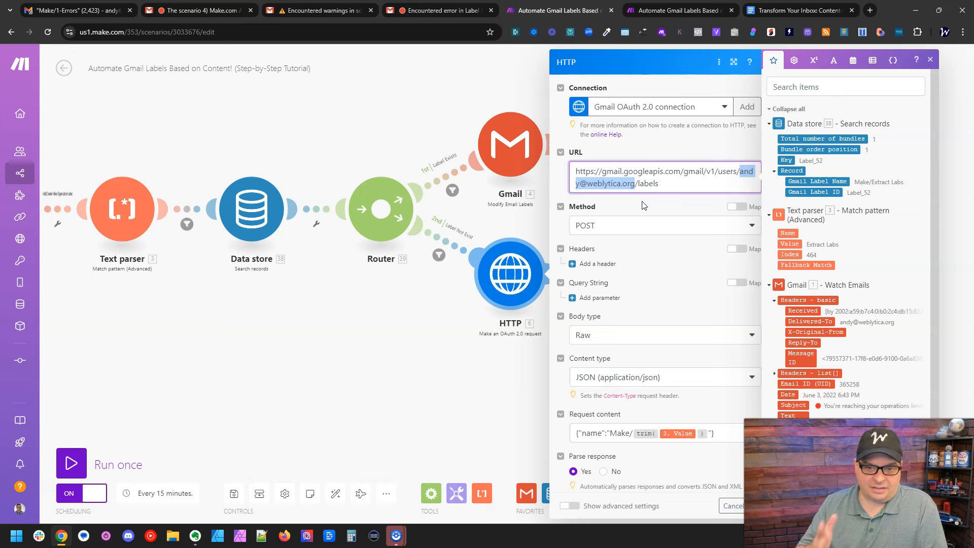
left_click(644, 204)
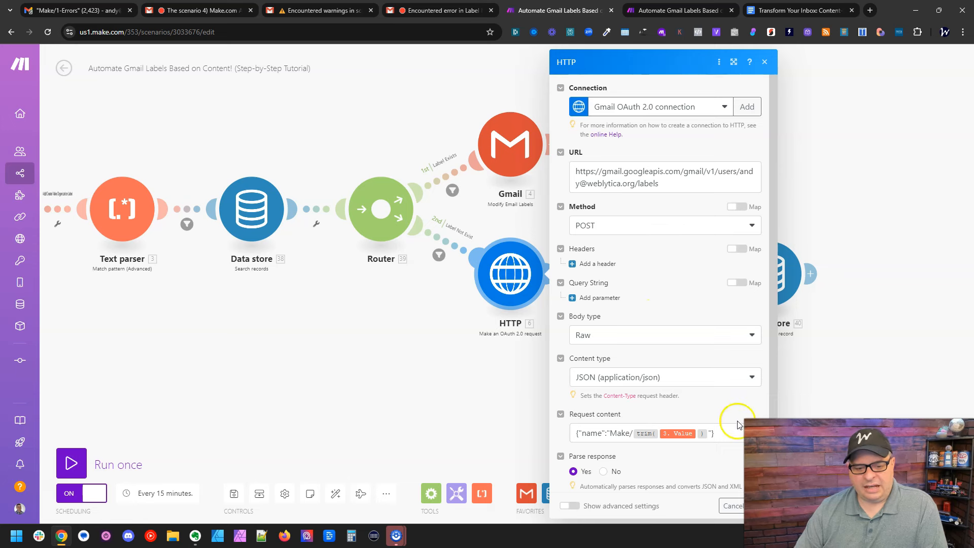
- Review the HTTP module's body type, content type and the request content that builds the label name from the trimmed Text parser value
scroll(738, 425, "down", 1)
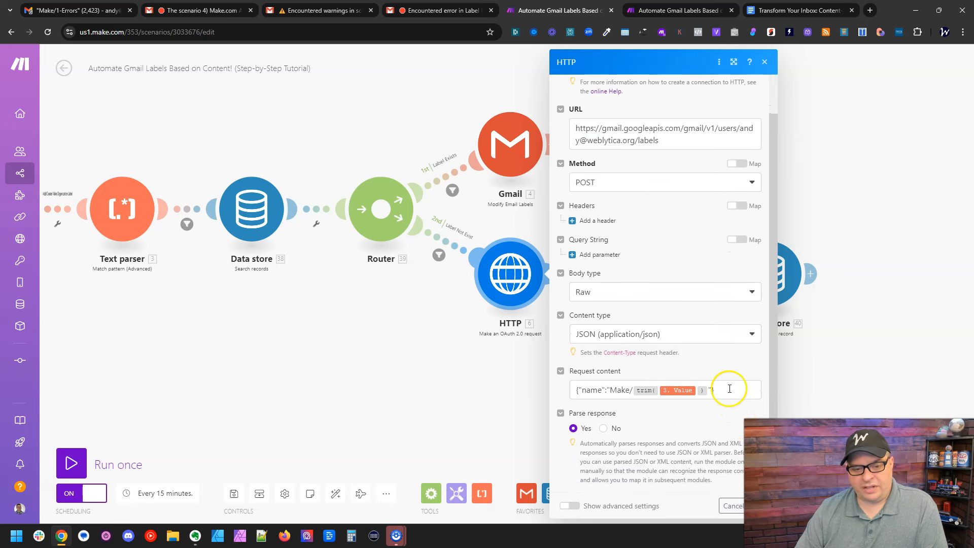
left_click(671, 298)
left_click(671, 297)
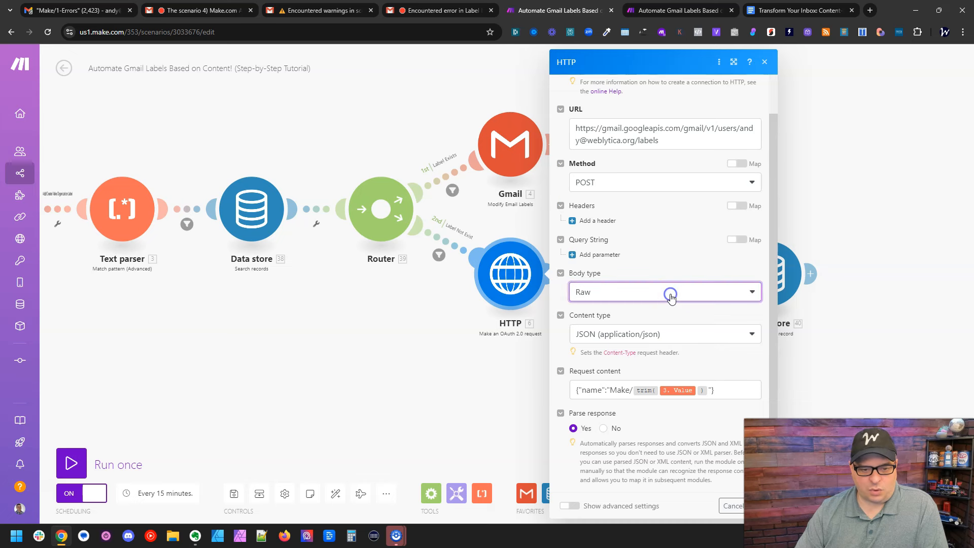
left_click(683, 336)
left_click(683, 336)
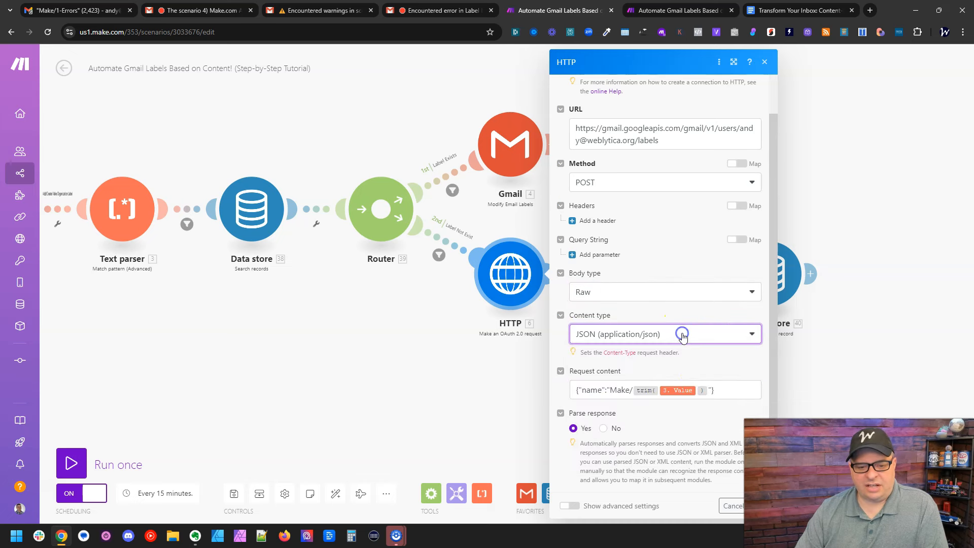
left_click(728, 391)
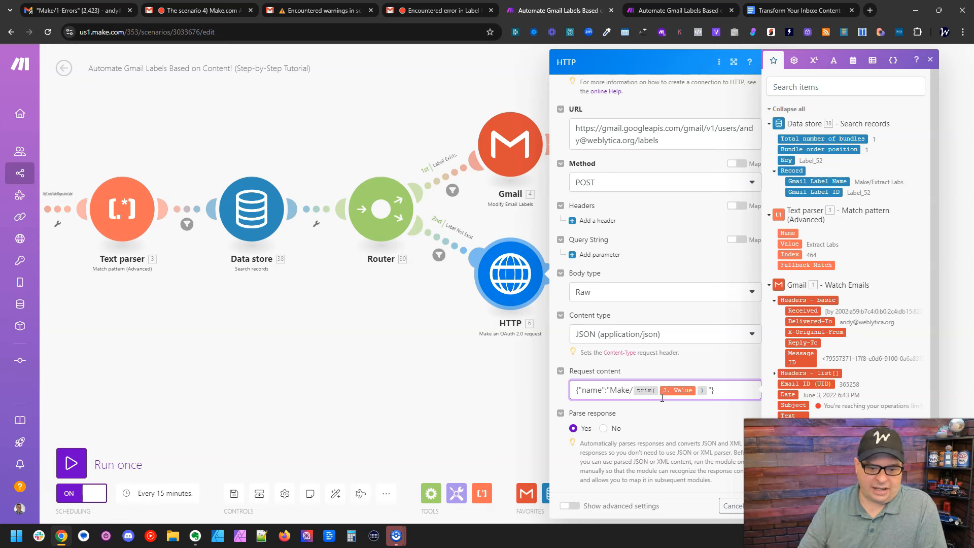
left_click(577, 392)
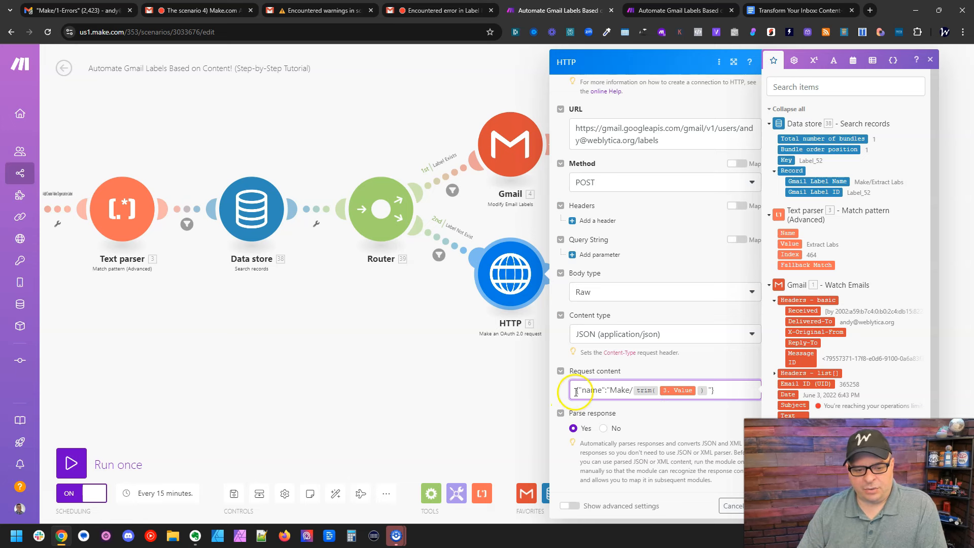
left_click(717, 388)
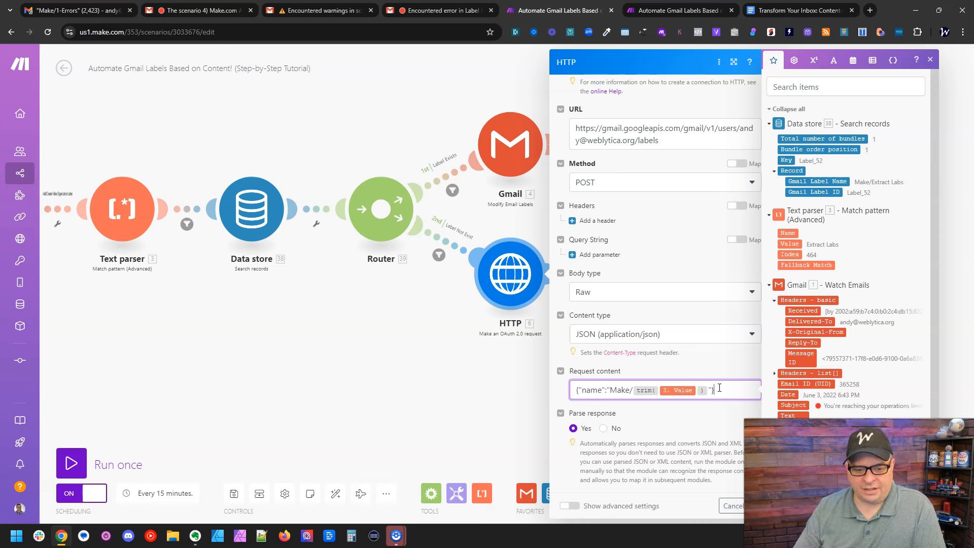
left_click(697, 465)
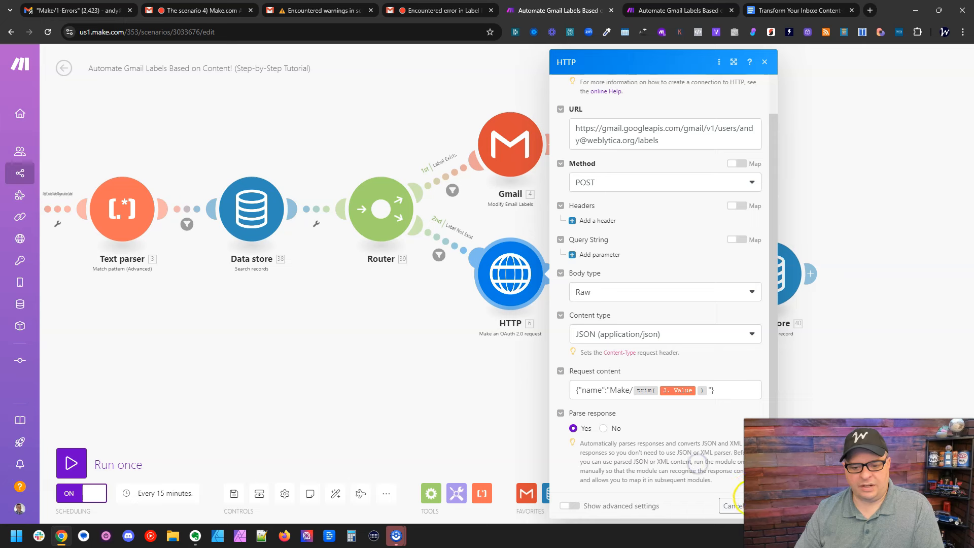
left_click(759, 506)
- Inspect the 200 Status Code filter and the Message ID and Labels to add mappings in the Gmail module following the HTTP request
left_click_drag(684, 381, 658, 378)
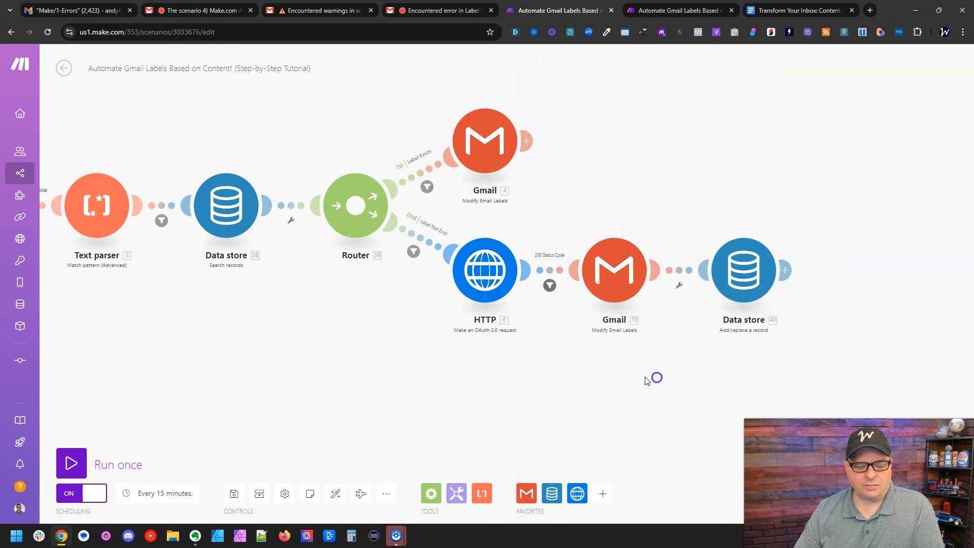
left_click(551, 283)
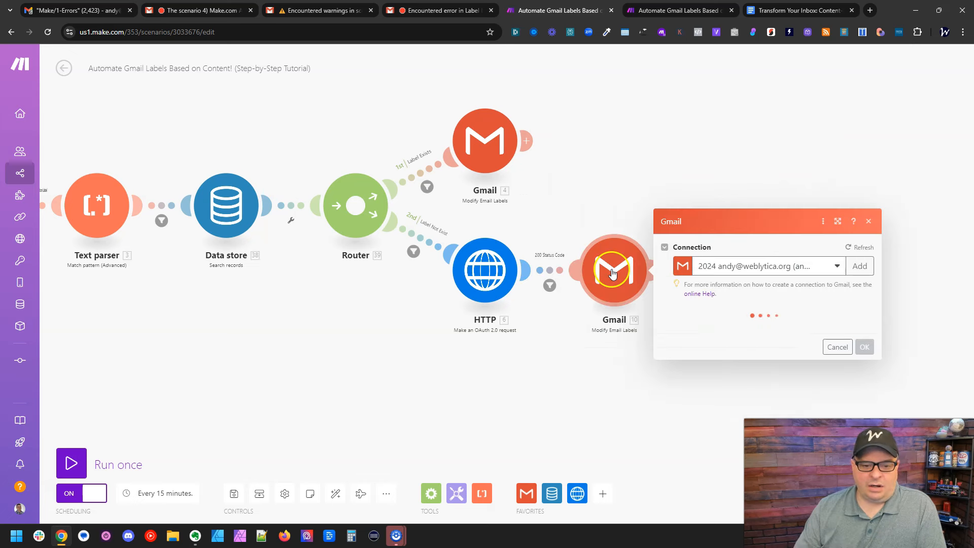
left_click(695, 321)
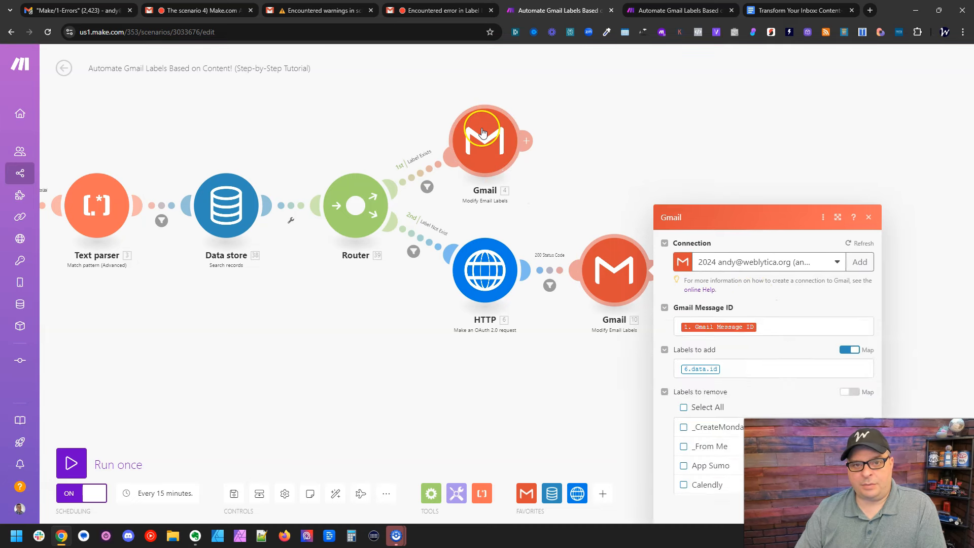
left_click(770, 218)
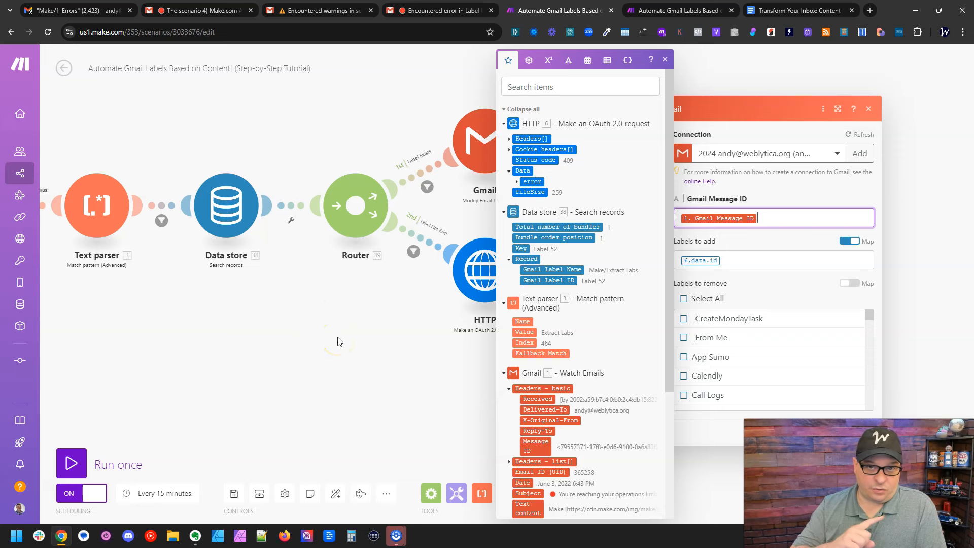
left_click(756, 260)
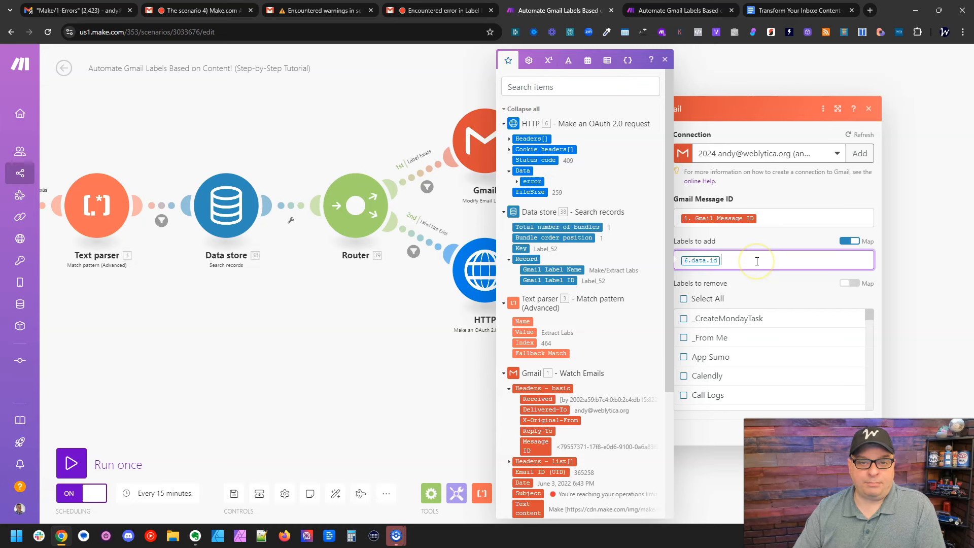
left_click(667, 60)
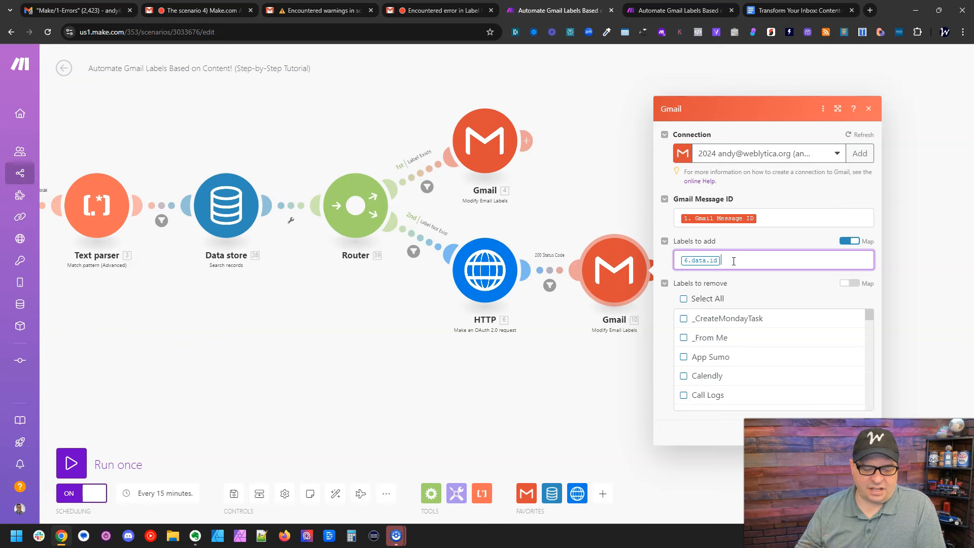
- Run only the HTTP OAuth 2.0 request module with "Please DELETE Me" as the Text parser value
left_click_drag(533, 340, 483, 333)
right_click(461, 260)
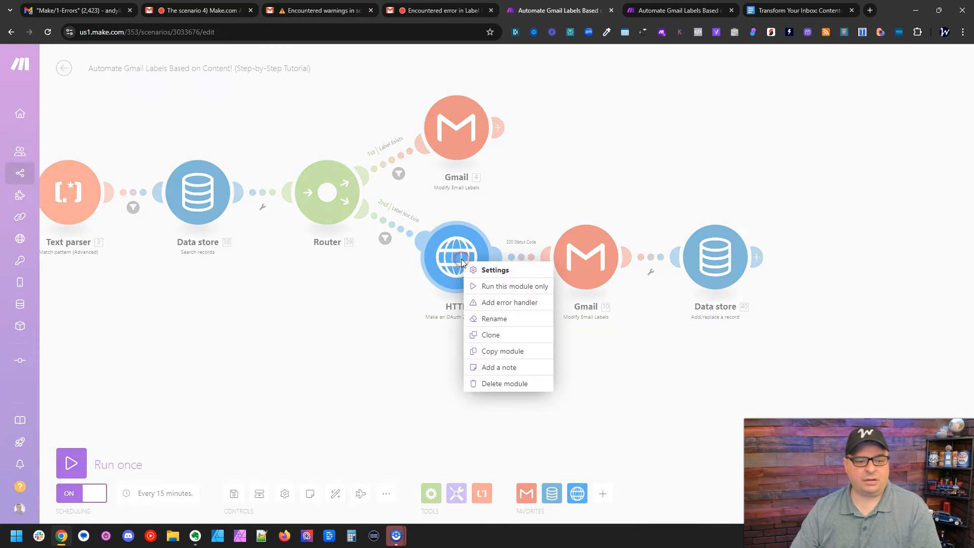
left_click(485, 286)
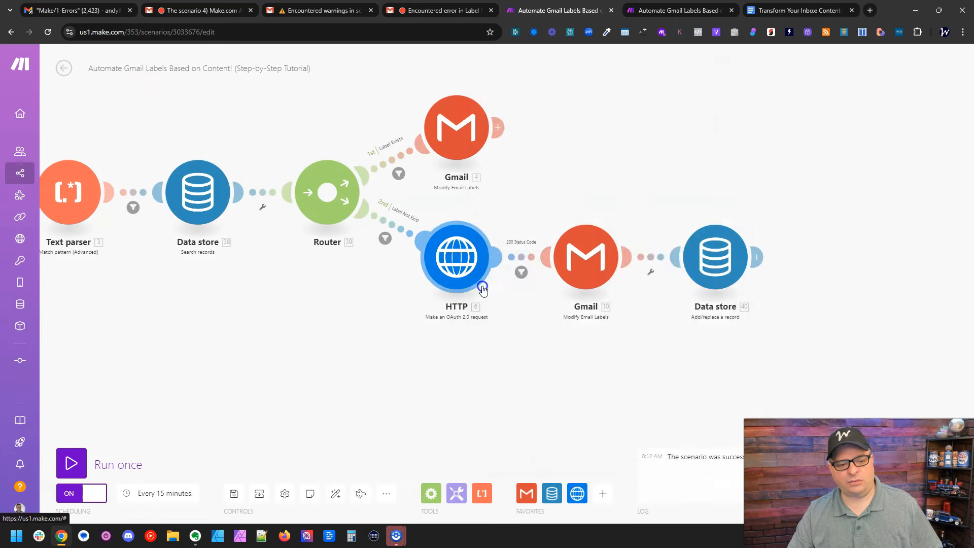
left_click(599, 391)
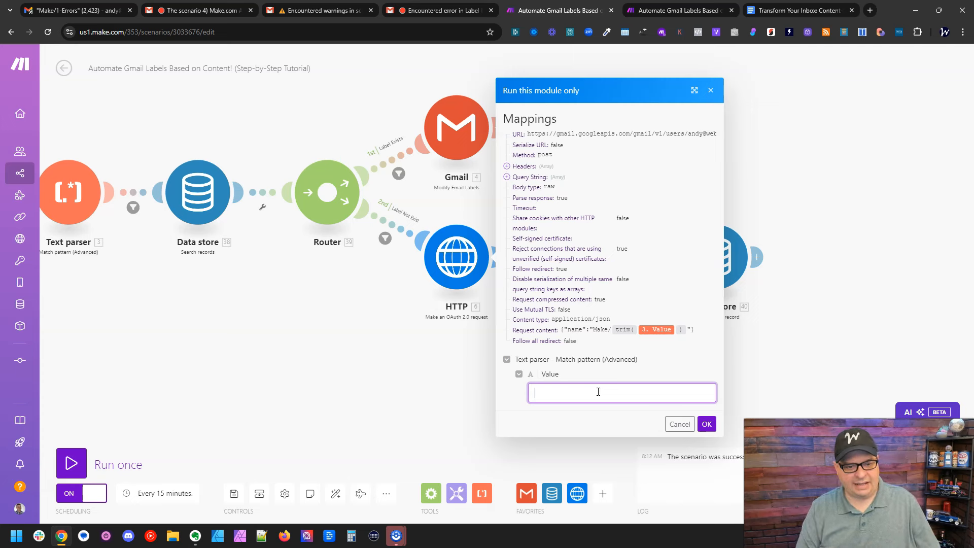
type("Ple")
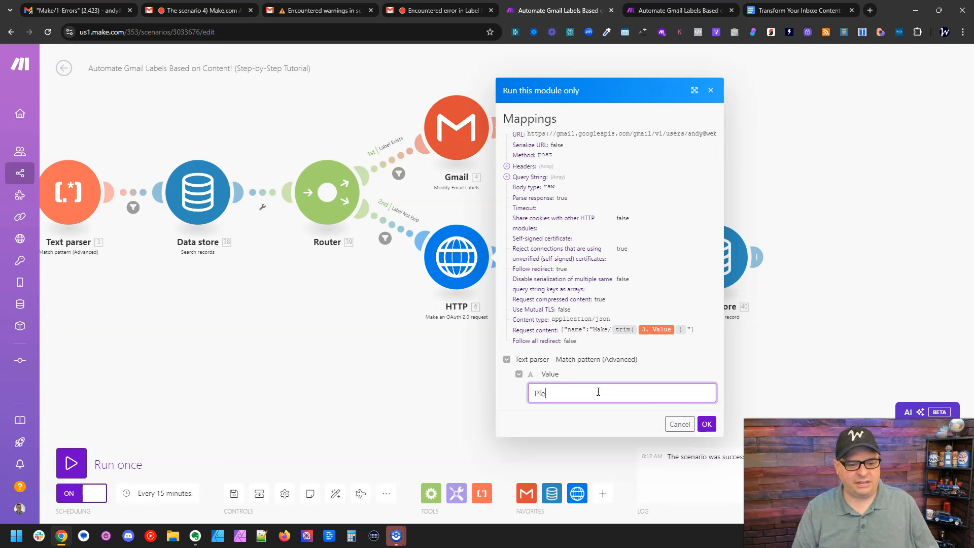
type("ase DELETE Me")
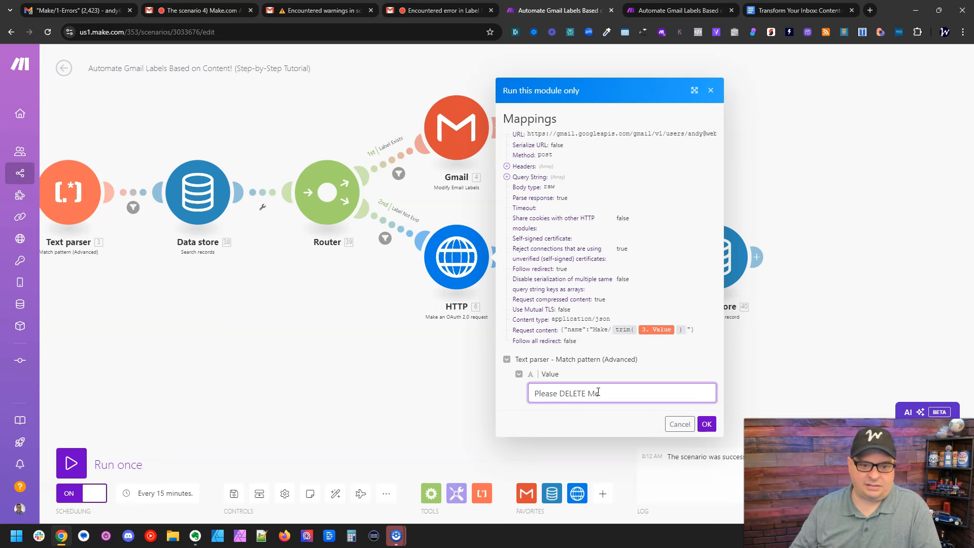
left_click(706, 425)
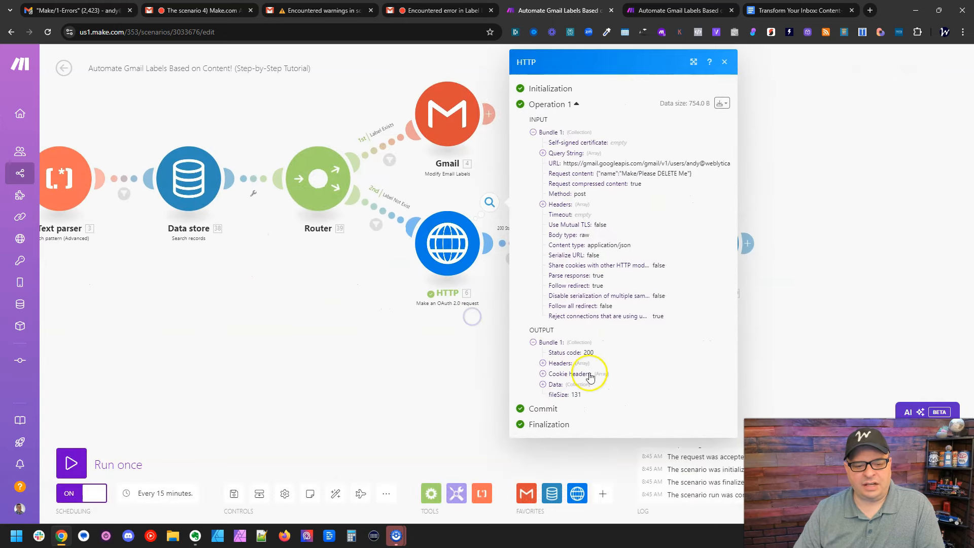
- Examine the status code and the label ID under Data in the HTTP module's output, and close the output
double_click(588, 353)
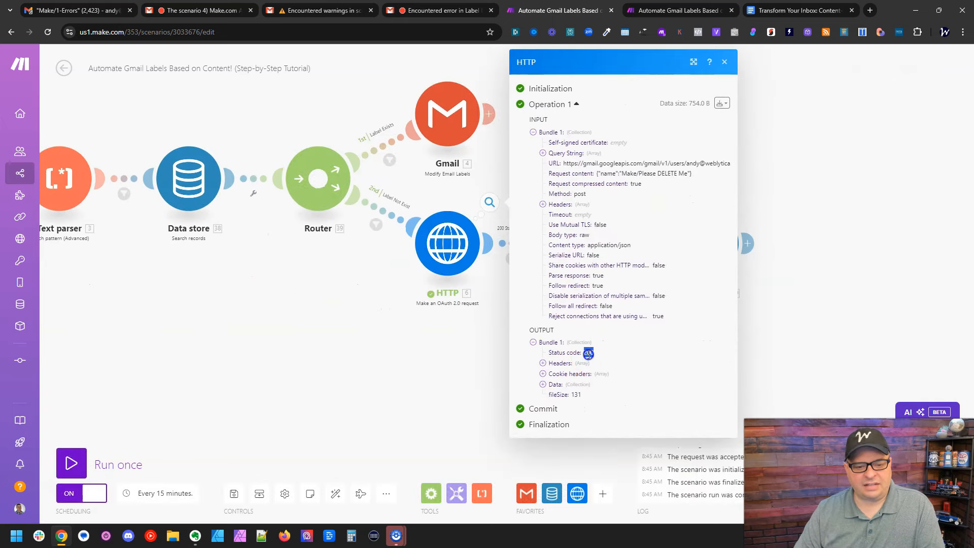
left_click(544, 385)
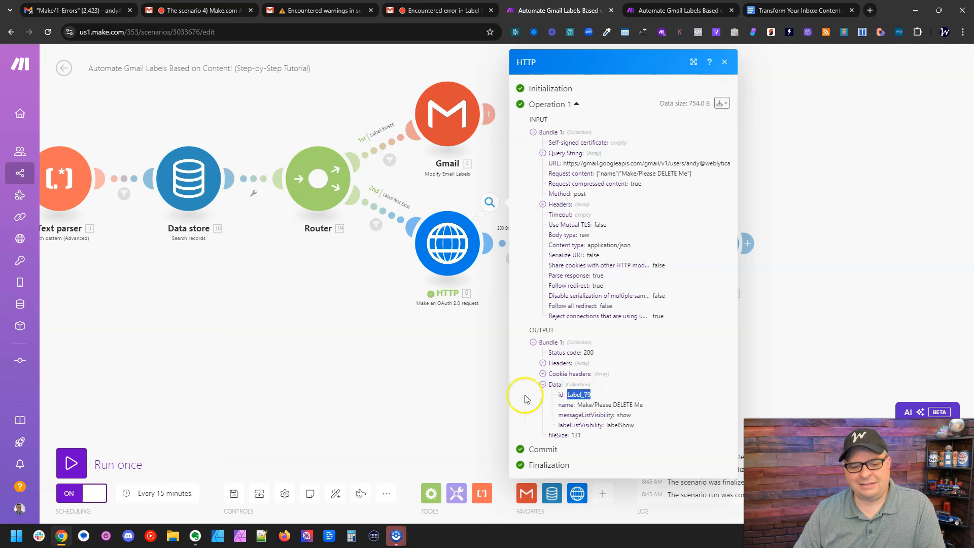
left_click(445, 344)
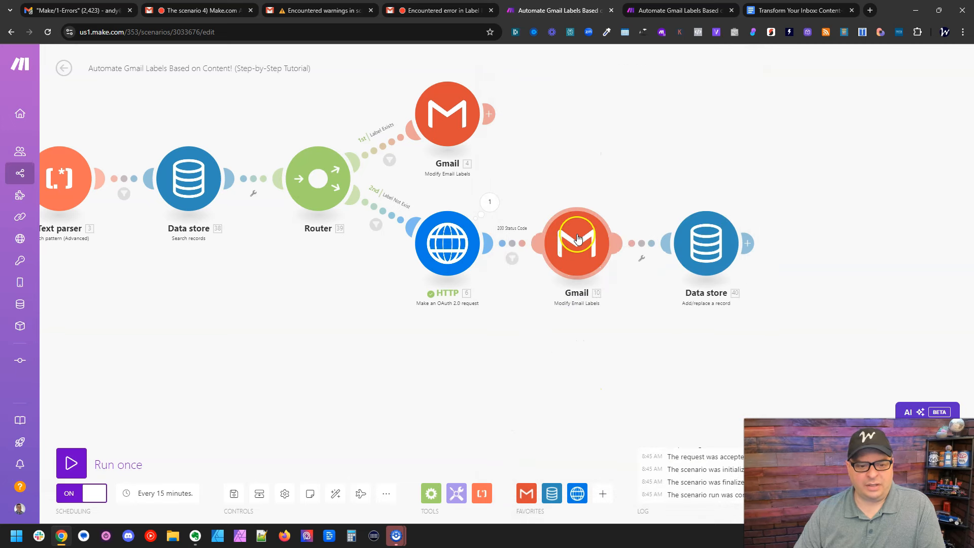
- Insert the HTTP data id into Labels to add of the Gmail module following the HTTP request, remove that duplicate, and save the module
left_click(570, 235)
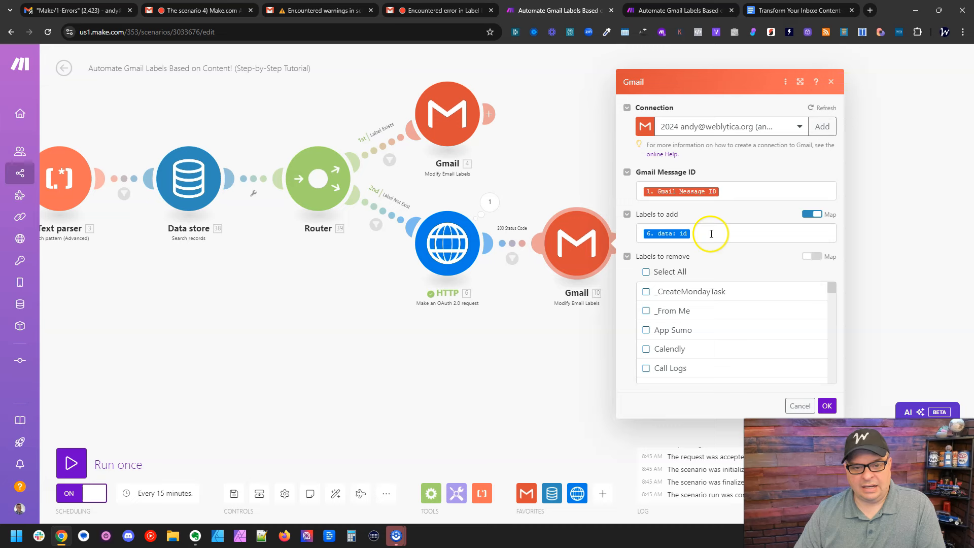
left_click(710, 232)
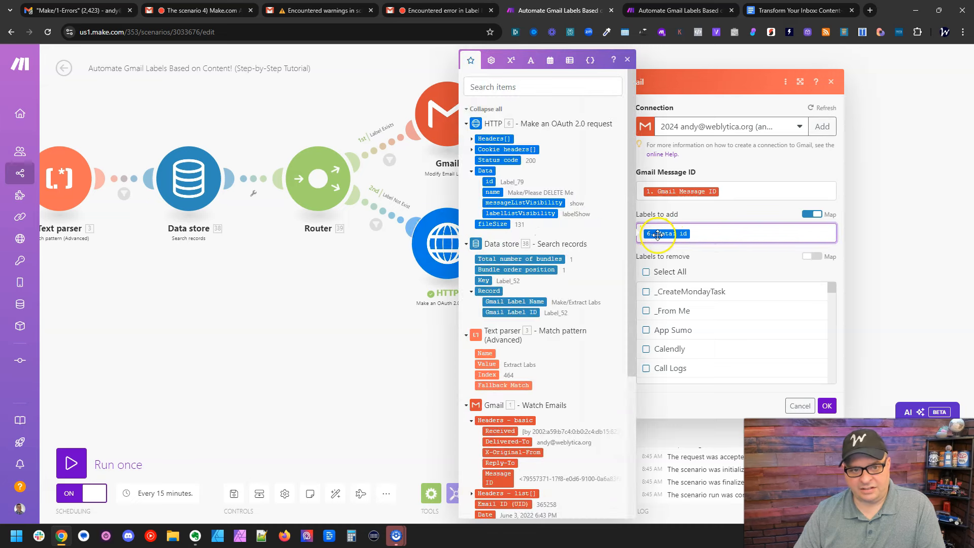
left_click(492, 181)
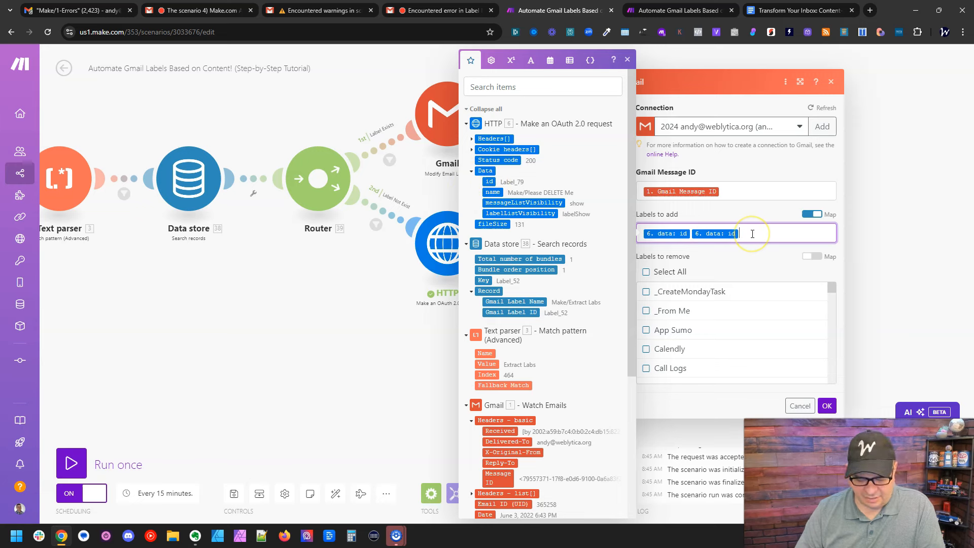
key("BackSpace")
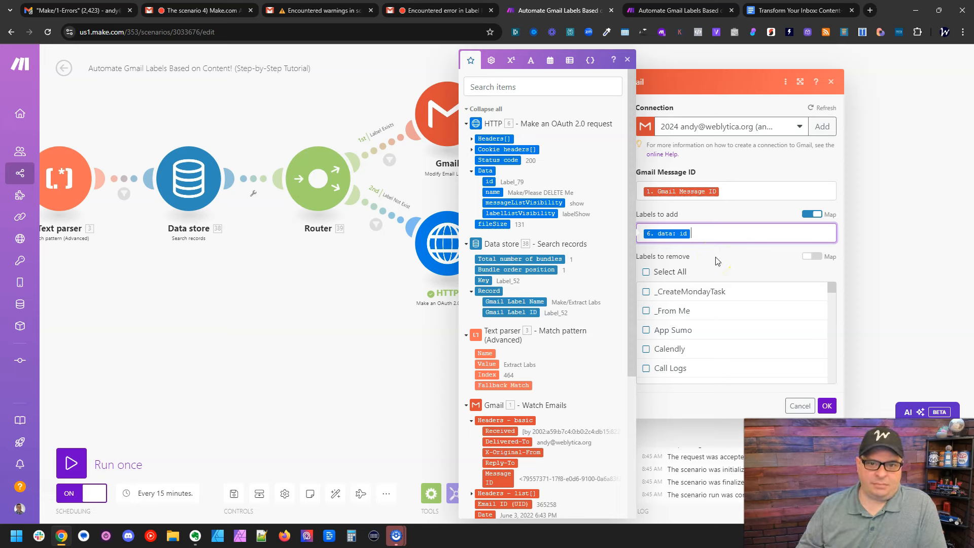
left_click(827, 406)
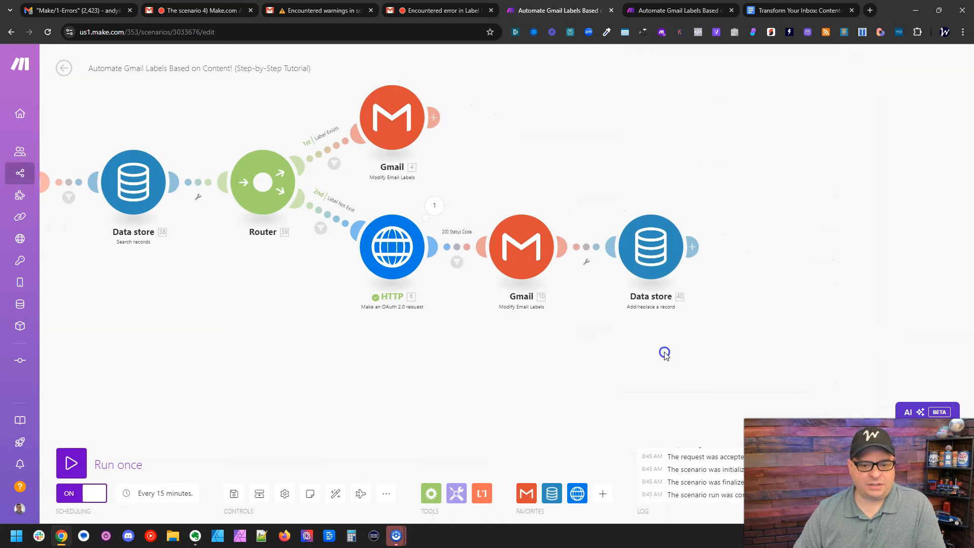
- Inspect the Key, Gmail Label Name and Gmail Label ID mappings in the Data store module that adds or replaces a record
left_click(649, 261)
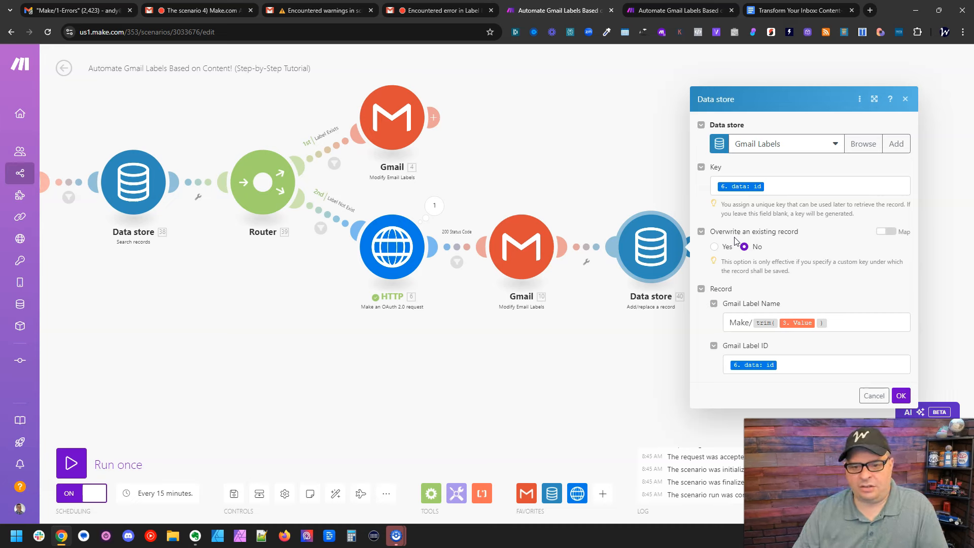
left_click(767, 192)
left_click(773, 186)
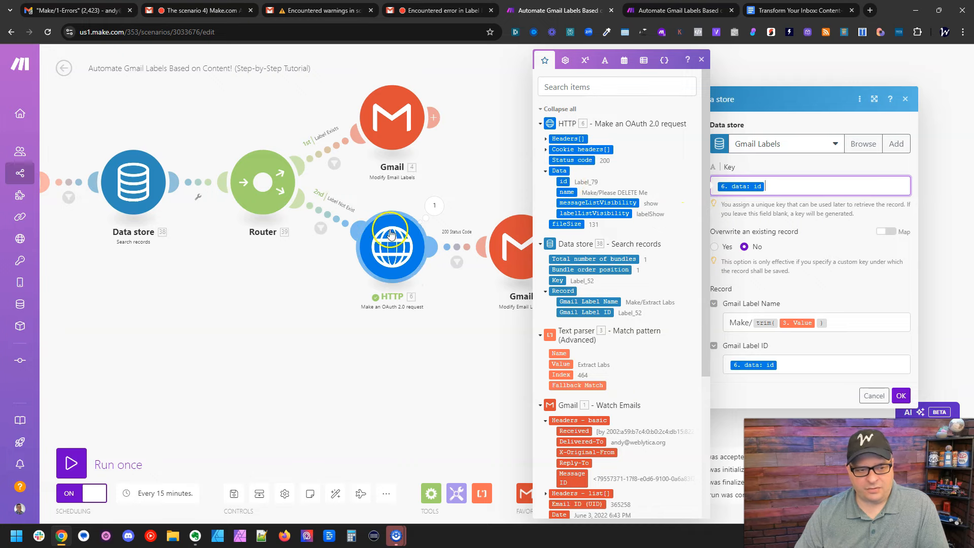
left_click(834, 351)
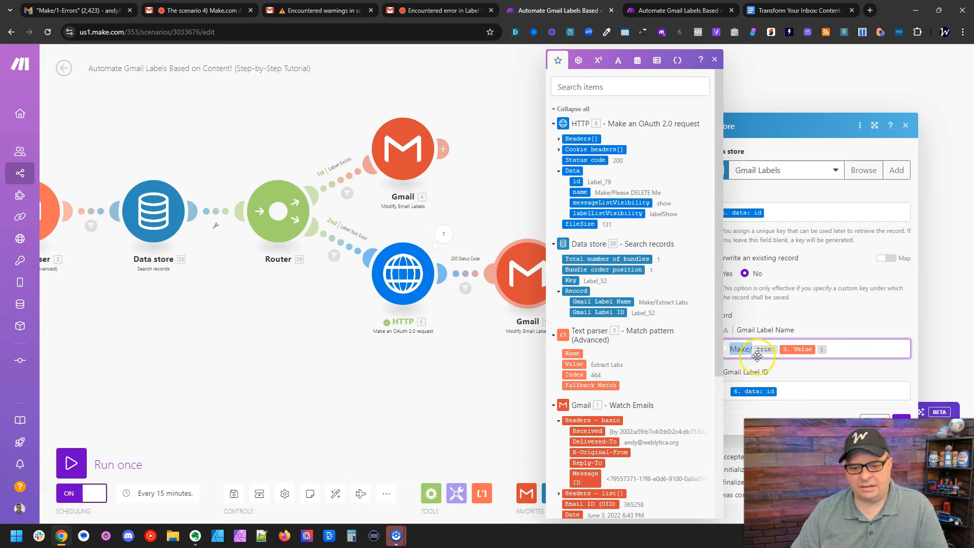
left_click(799, 387)
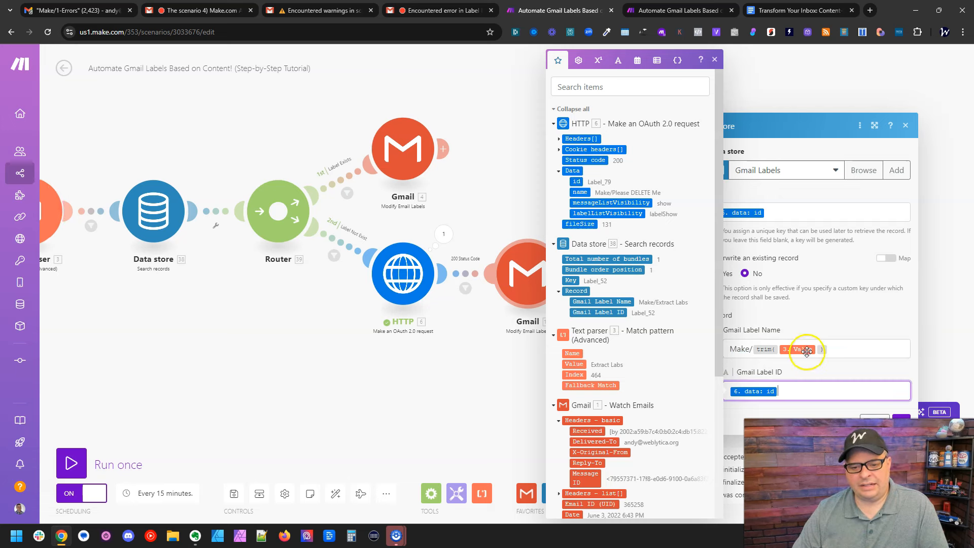